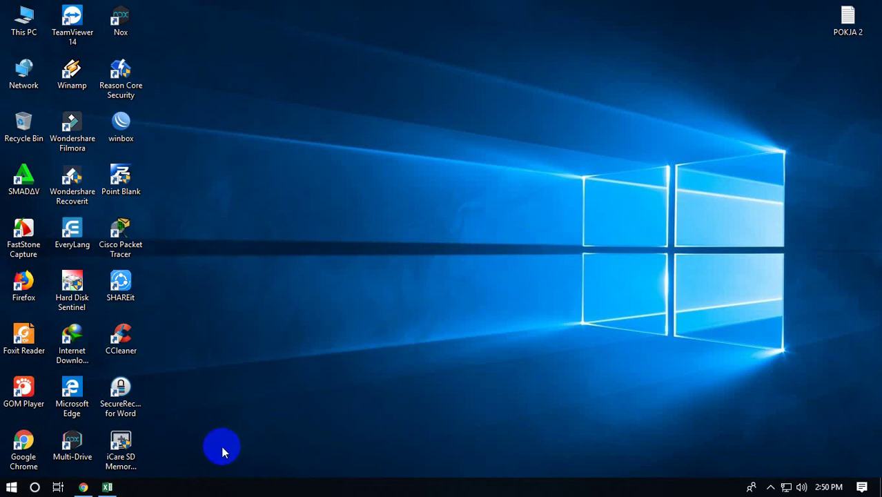
- Switch to the Excel workbook, review the birthplace in C4 and birth date in D4, and select E4
{"action": "left_click", "coordinate": [107, 487]}
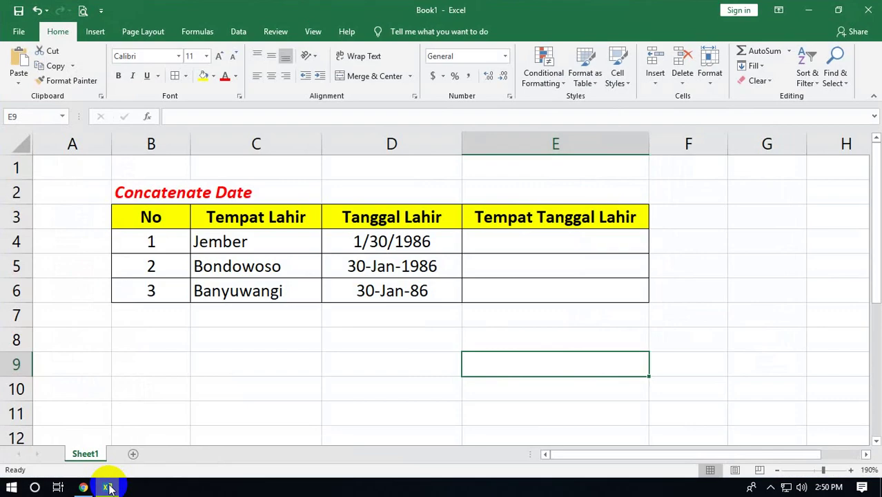
{"action": "left_click", "coordinate": [158, 332]}
{"action": "left_click", "coordinate": [145, 198]}
{"action": "left_click", "coordinate": [282, 244]}
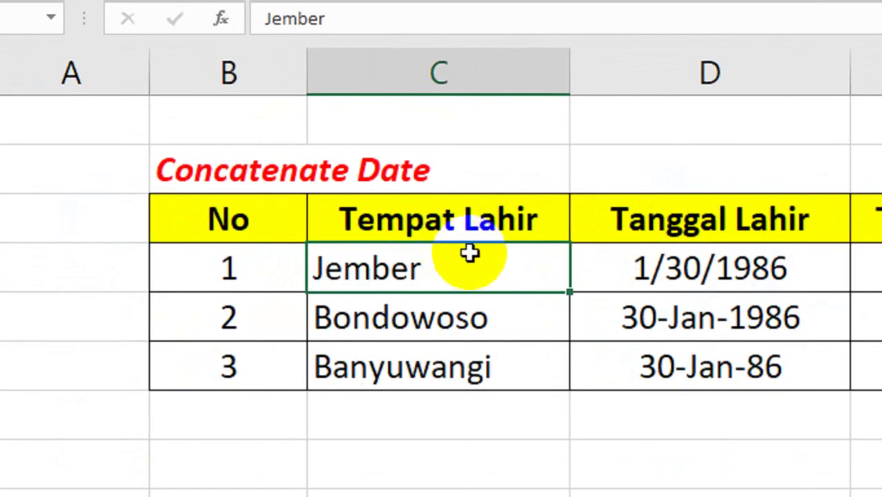
{"action": "left_click", "coordinate": [621, 268]}
{"action": "left_click", "coordinate": [428, 270]}
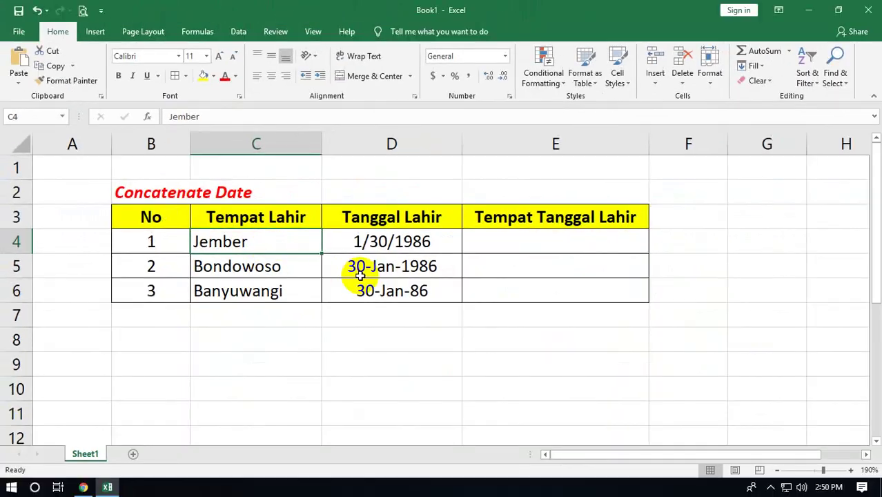
{"action": "left_click", "coordinate": [496, 245]}
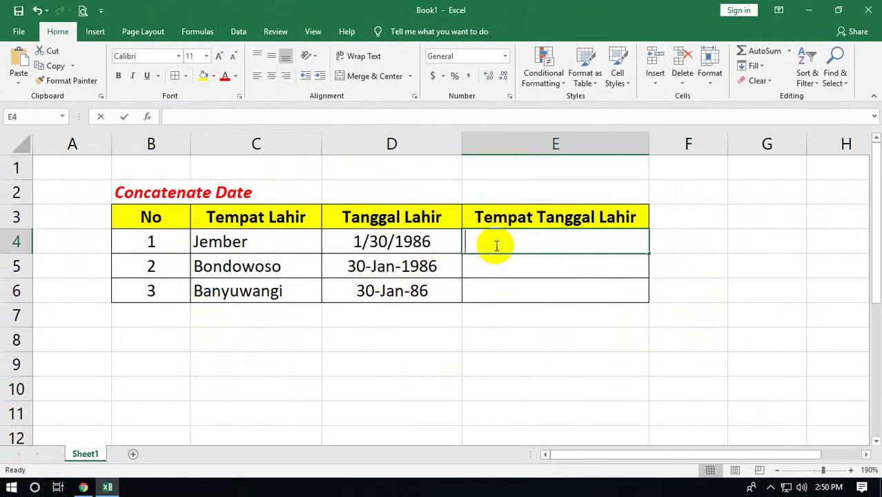
{"action": "type", "text": "="}
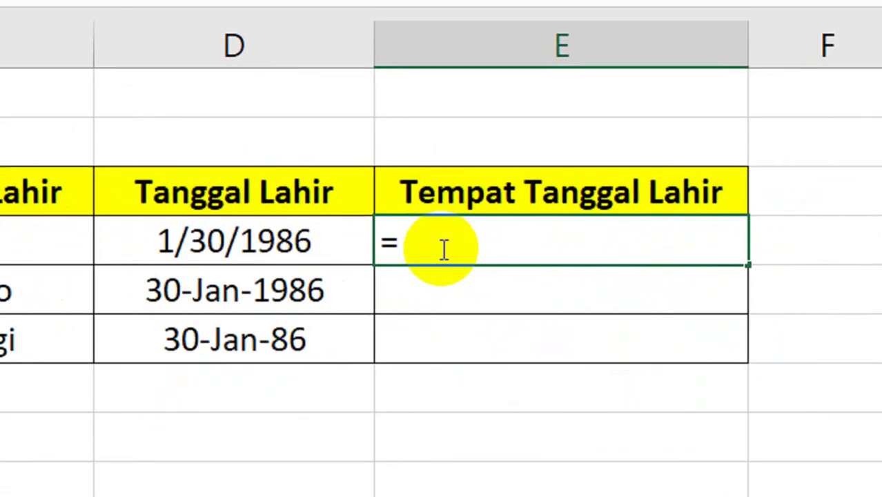
{"action": "type", "text": "concatenate"}
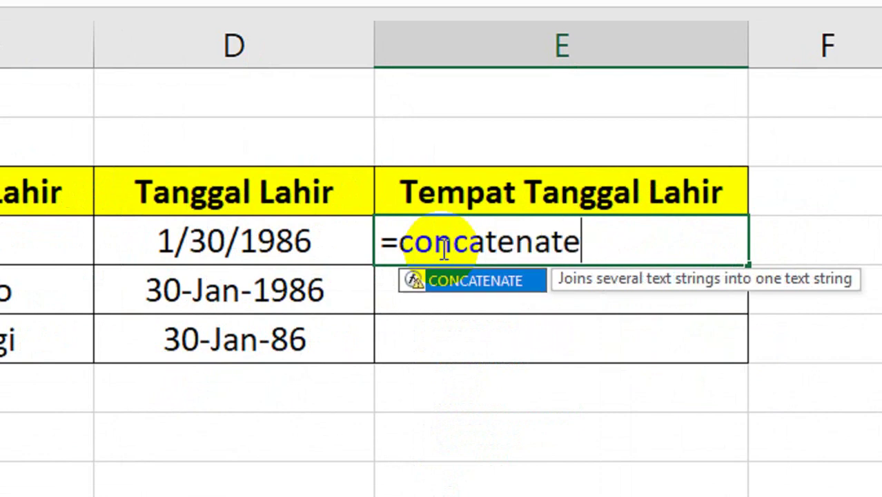
{"action": "type", "text": "("}
{"action": "key", "text": "Left"}
{"action": "key", "text": "Left"}
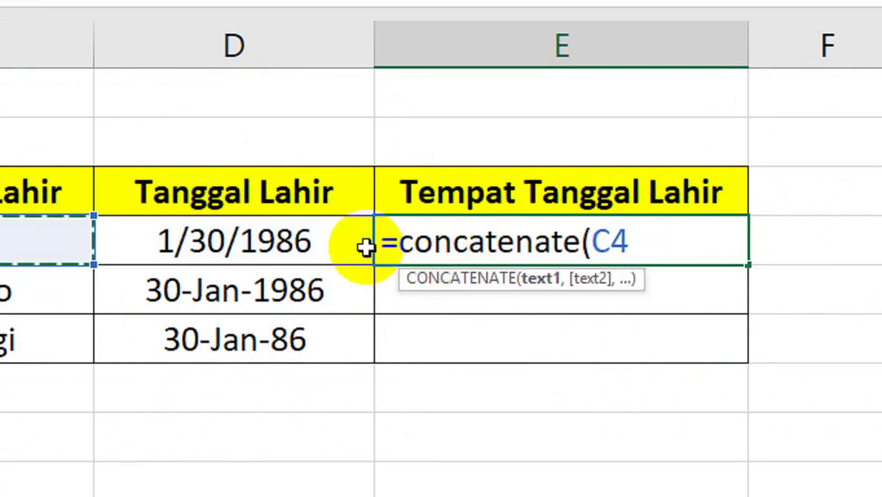
{"action": "type", "text": ","}
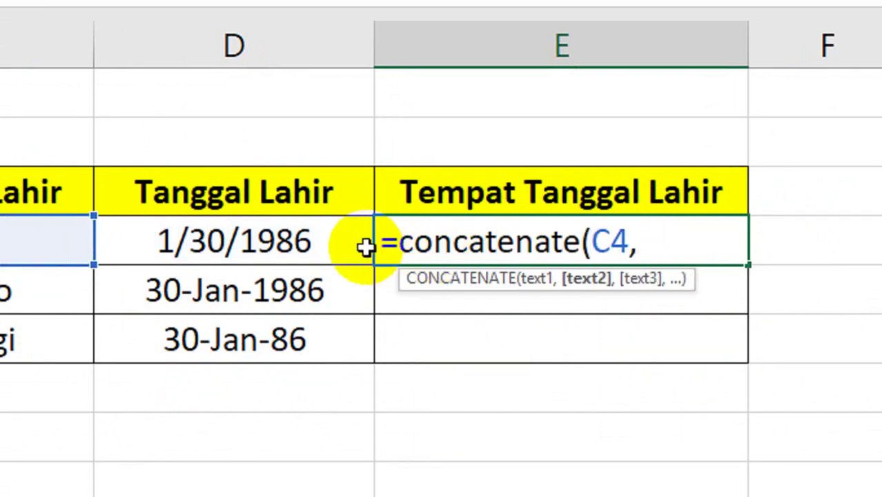
{"action": "key", "text": "Left"}
{"action": "type", "text": ")"}
{"action": "key", "text": "Return"}
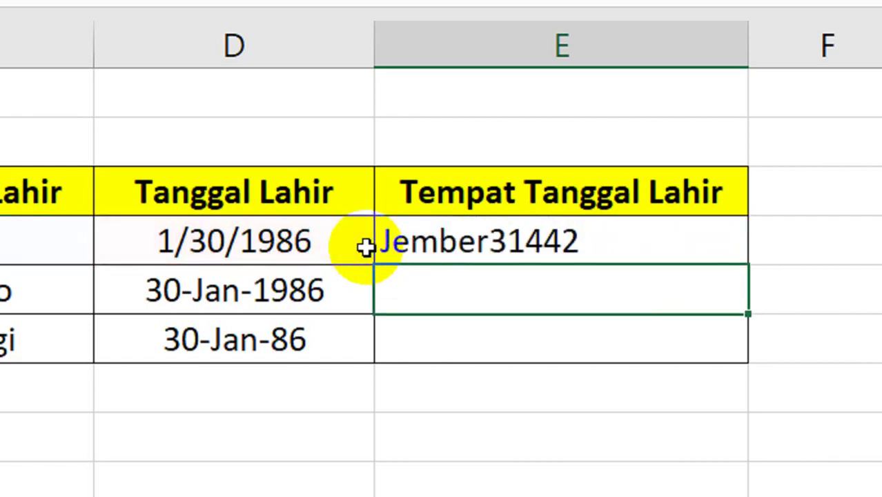
{"action": "left_click", "coordinate": [488, 235]}
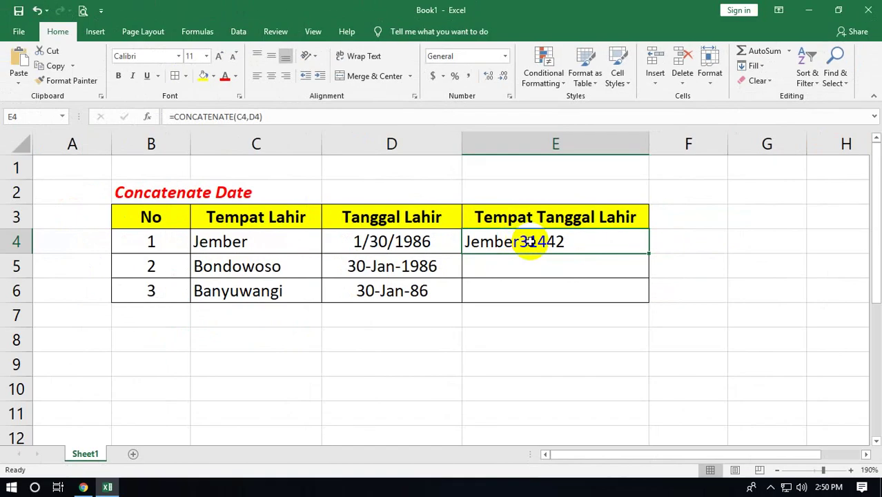
{"action": "double_click", "coordinate": [525, 243]}
{"action": "left_click", "coordinate": [610, 243]}
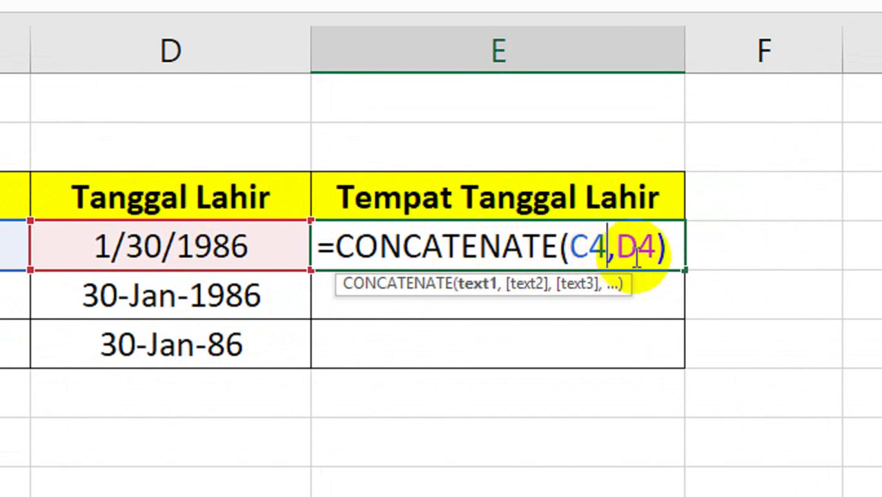
{"action": "key", "text": "Right"}
{"action": "type", "text": "'"}
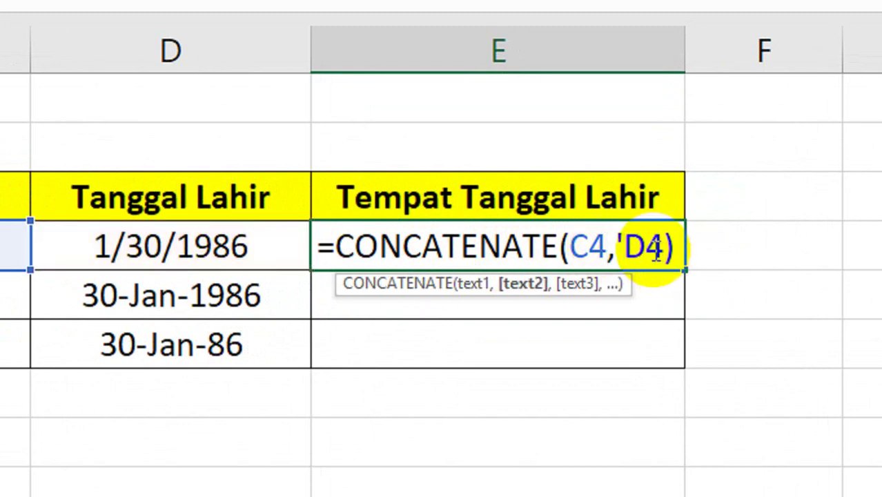
{"action": "key", "text": "BackSpace"}
{"action": "type", "text": "\" \","}
{"action": "key", "text": "Return"}
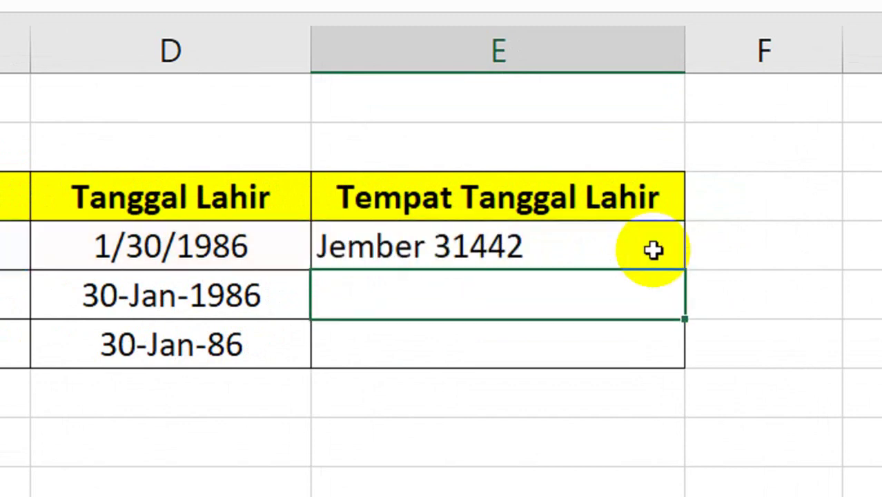
{"action": "left_click", "coordinate": [653, 250]}
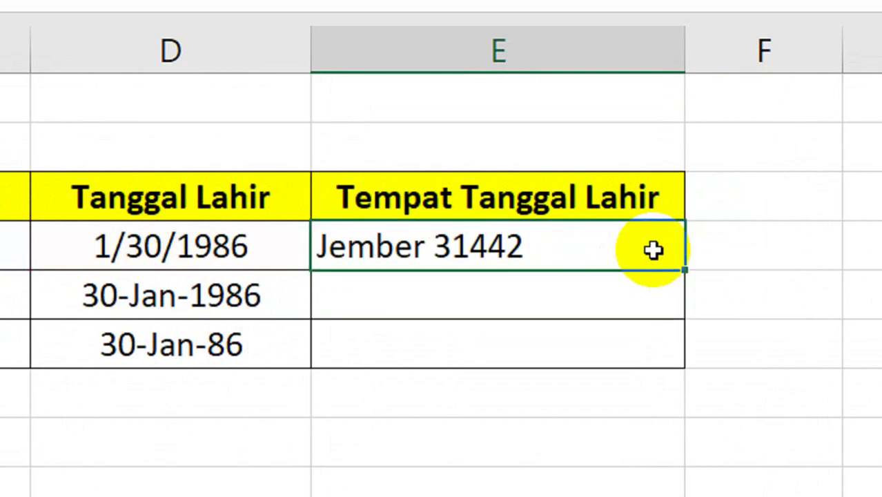
{"action": "key", "text": "Delete"}
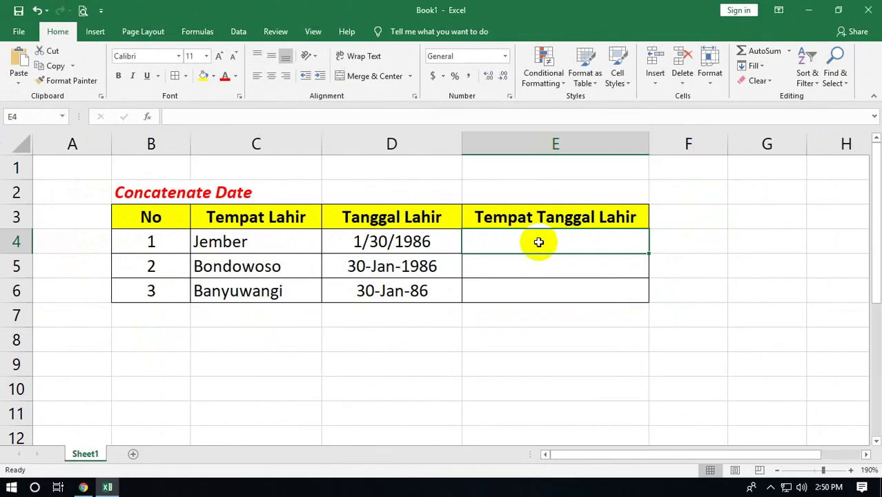
{"action": "type", "text": "=ye"}
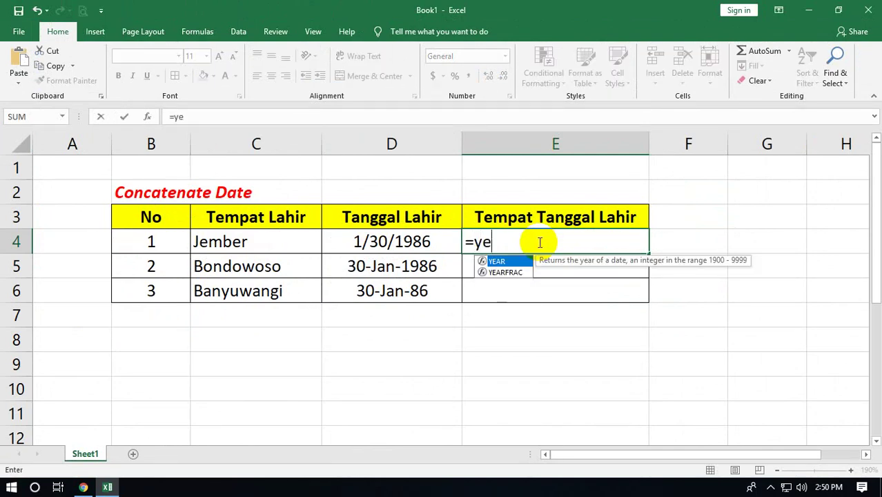
{"action": "type", "text": "ar("}
{"action": "key", "text": "Left"}
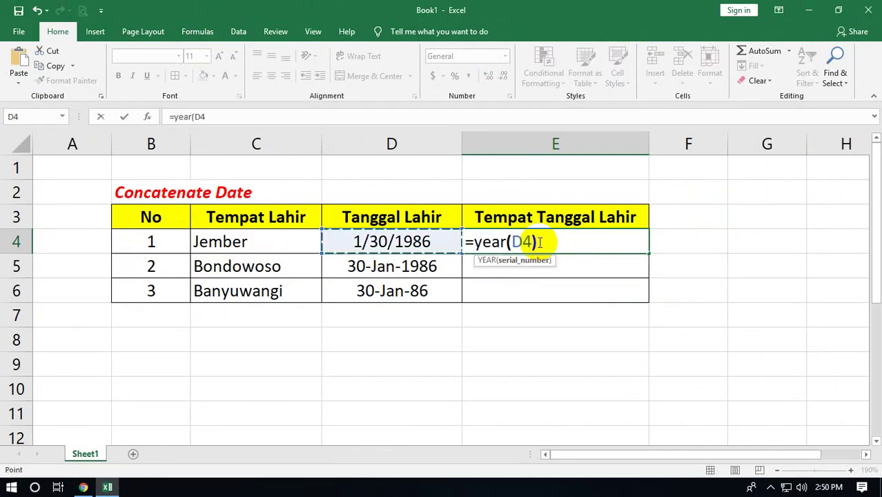
{"action": "key", "text": "Return"}
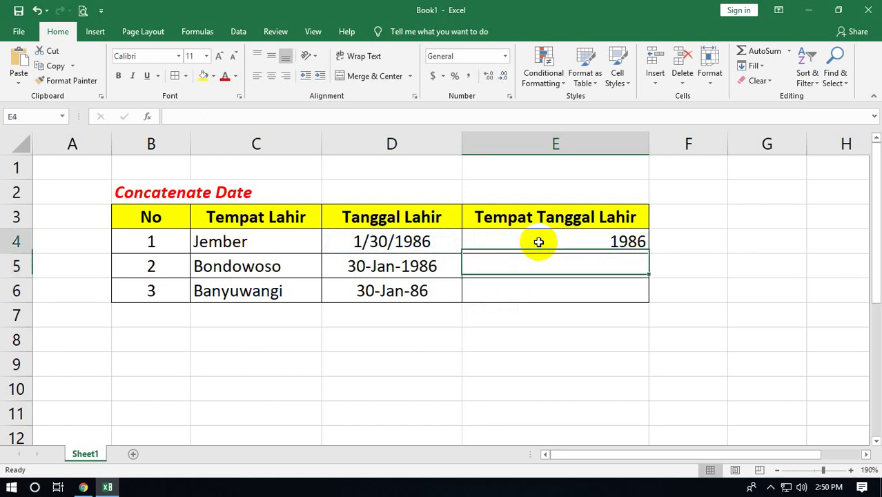
{"action": "left_click", "coordinate": [539, 241]}
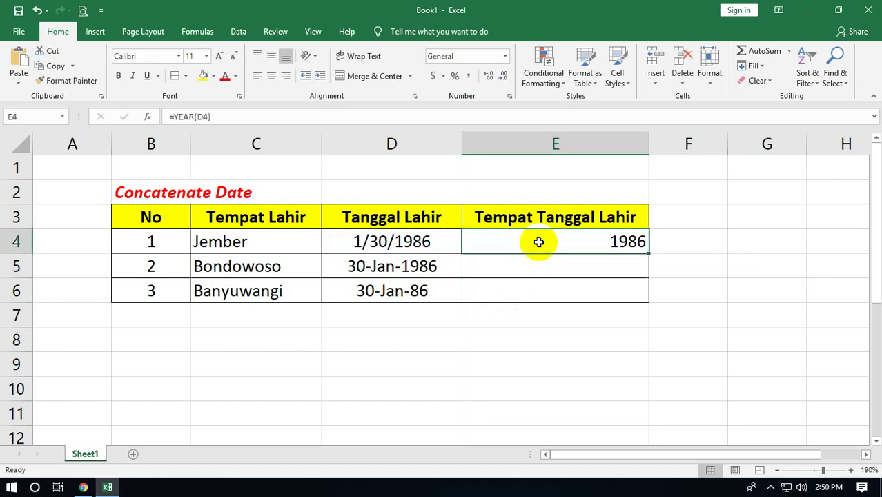
{"action": "double_click", "coordinate": [538, 241]}
{"action": "key", "text": "BackSpace"}
{"action": "key", "text": "BackSpace"}
{"action": "key", "text": "BackSpace"}
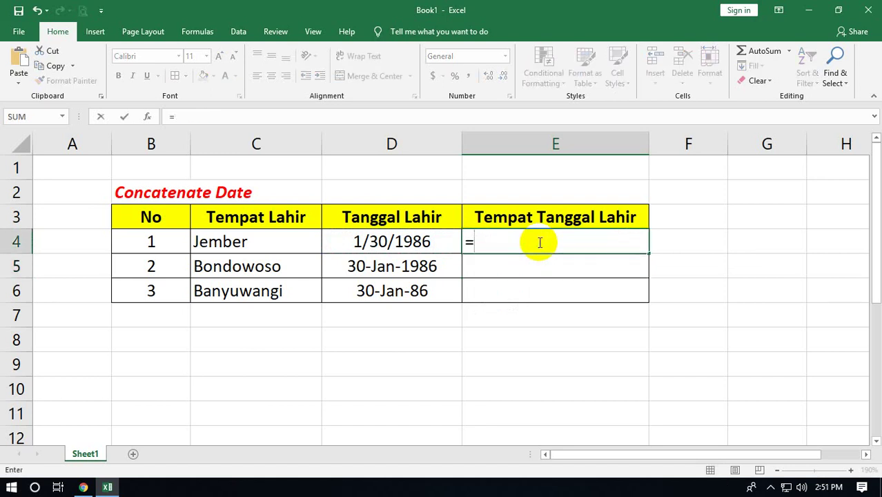
{"action": "type", "text": "month("}
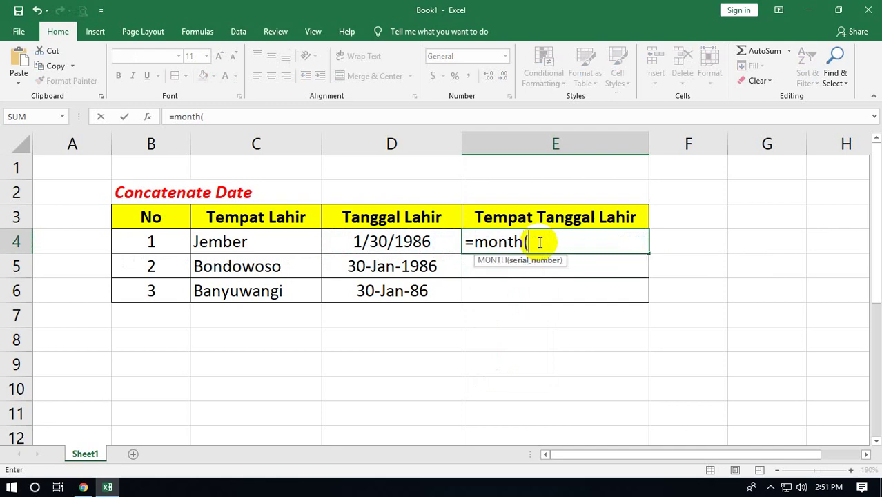
{"action": "key", "text": "Left"}
{"action": "key", "text": "Return"}
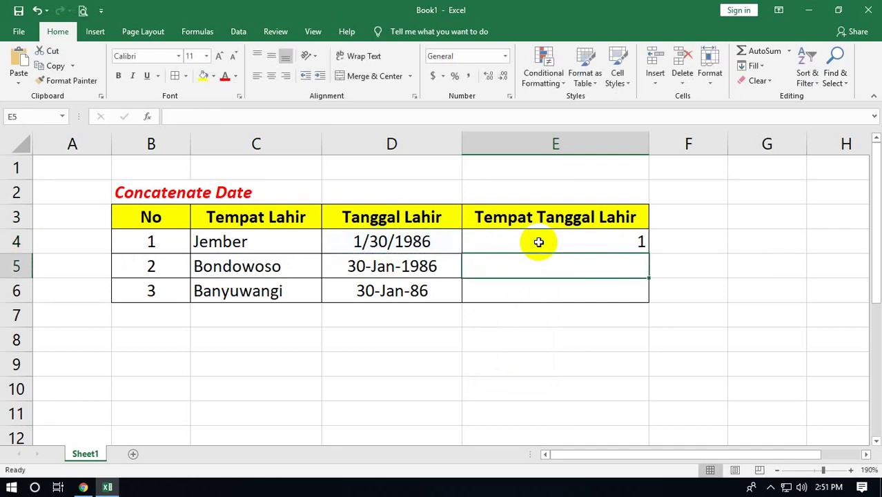
{"action": "left_click", "coordinate": [539, 242]}
{"action": "type", "text": "=daty"}
{"action": "key", "text": "BackSpace"}
{"action": "key", "text": "BackSpace"}
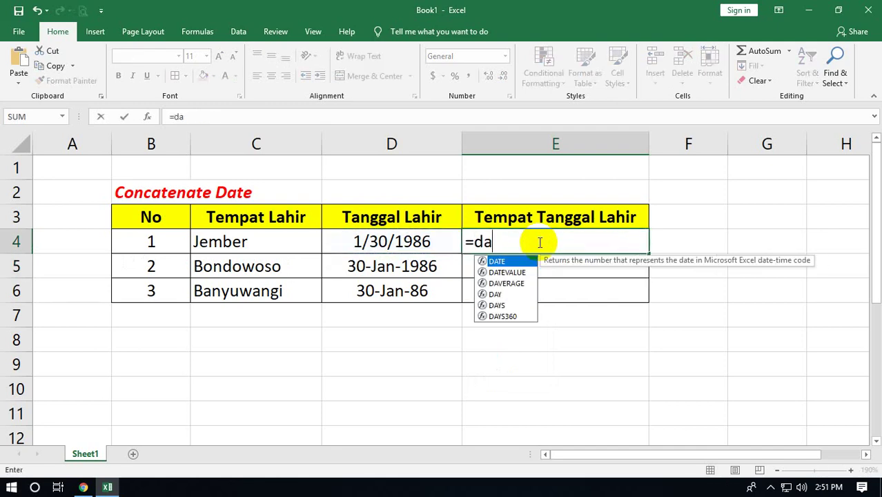
{"action": "type", "text": "y(D4"}
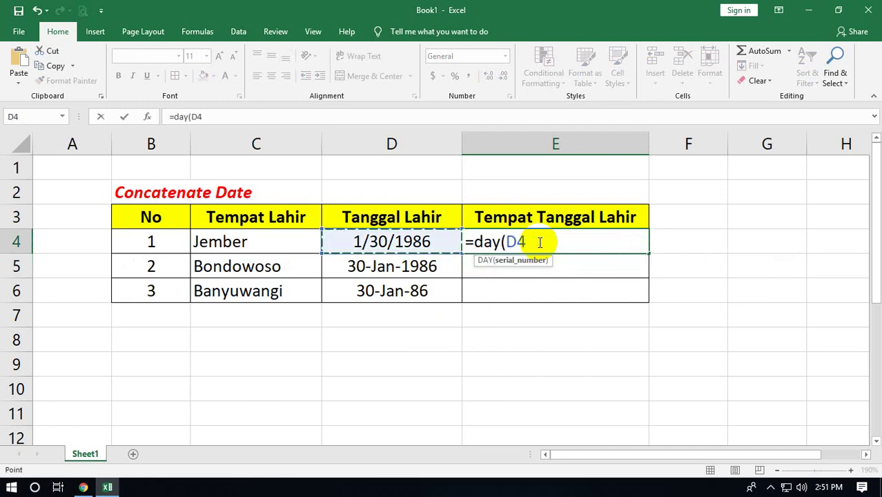
{"action": "key", "text": "Return"}
{"action": "left_click", "coordinate": [538, 241]}
{"action": "key", "text": "Delete"}
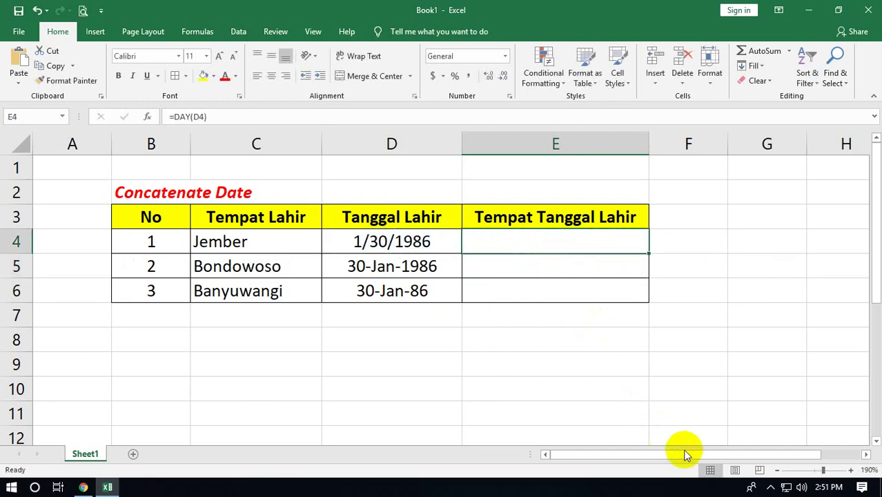
- Start a CONCATENATE formula in E4 joining birthplace C4 with a ", " separator
{"action": "left_click", "coordinate": [771, 487]}
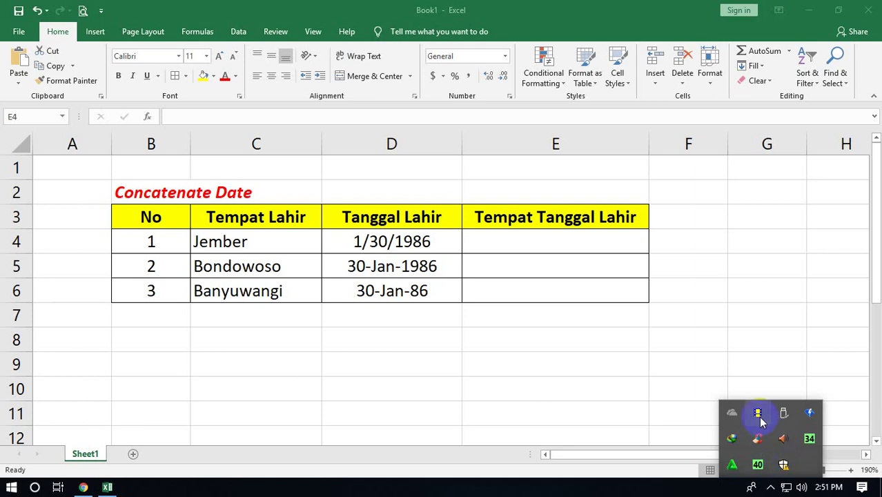
{"action": "left_click", "coordinate": [510, 248]}
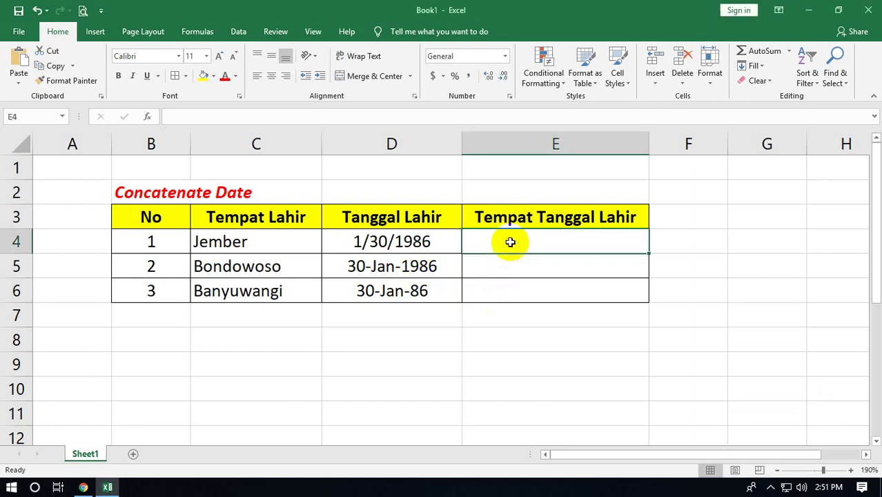
{"action": "type", "text": "="}
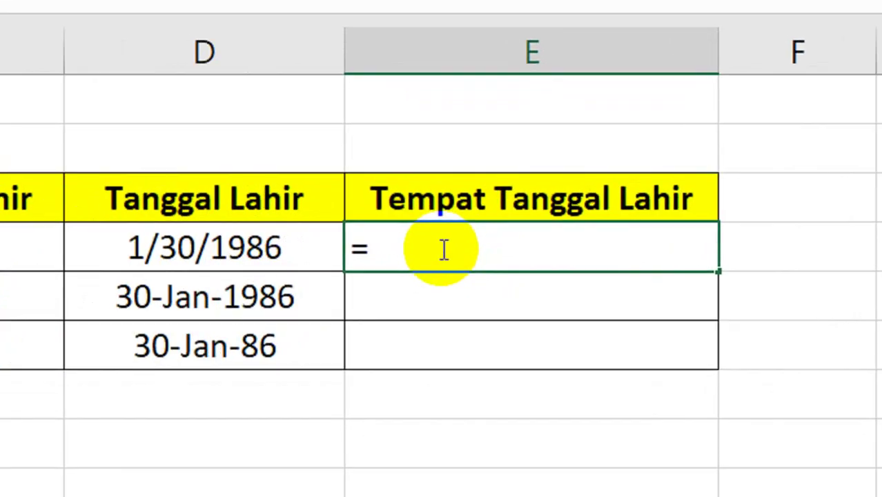
{"action": "type", "text": "conca"}
{"action": "key", "text": "BackSpace"}
{"action": "type", "text": "c"}
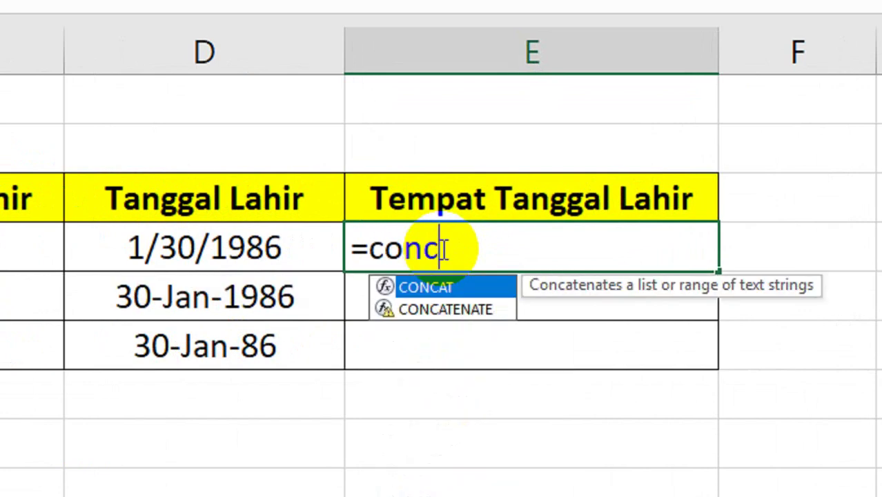
{"action": "type", "text": "atenate("}
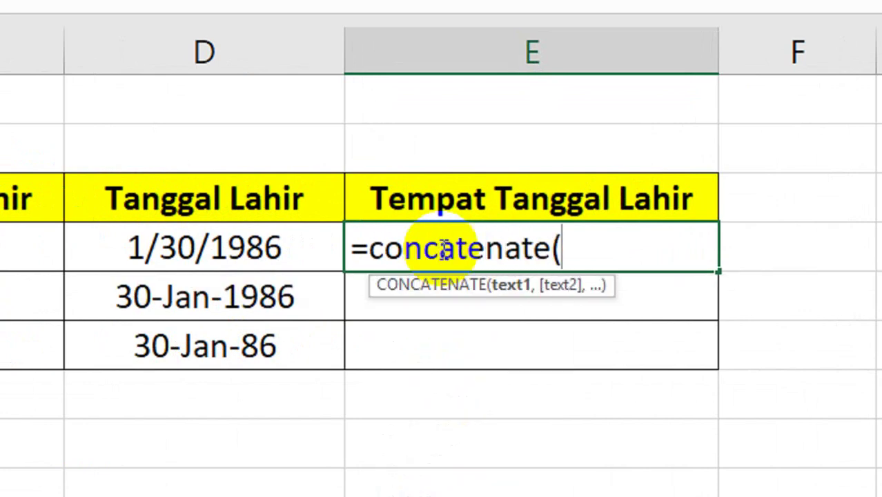
{"action": "key", "text": "Left"}
{"action": "key", "text": "Left"}
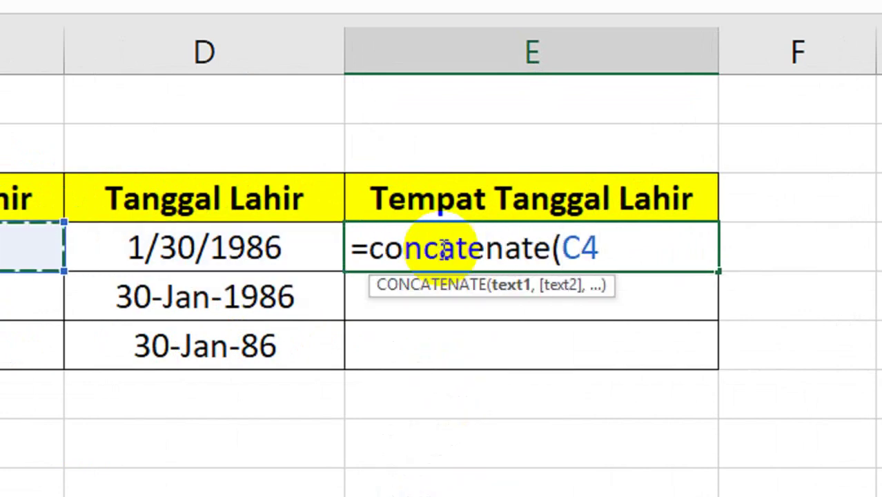
{"action": "type", "text": ",\" \""}
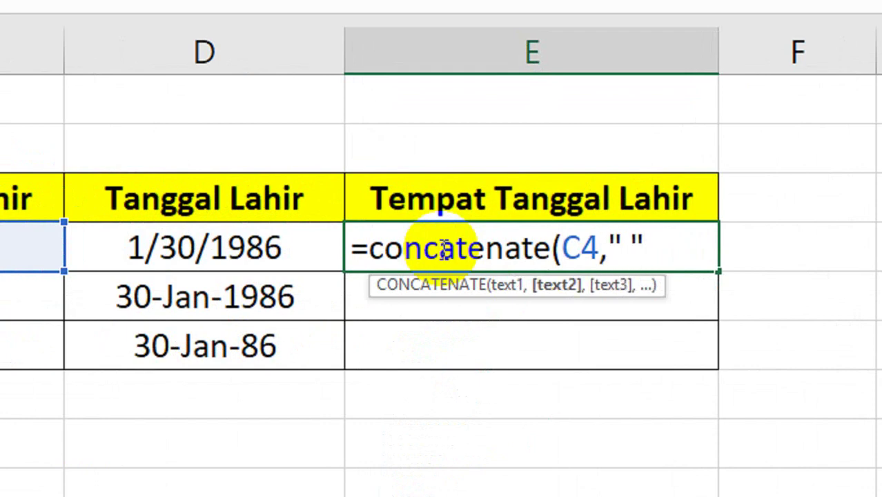
{"action": "type", "text": ","}
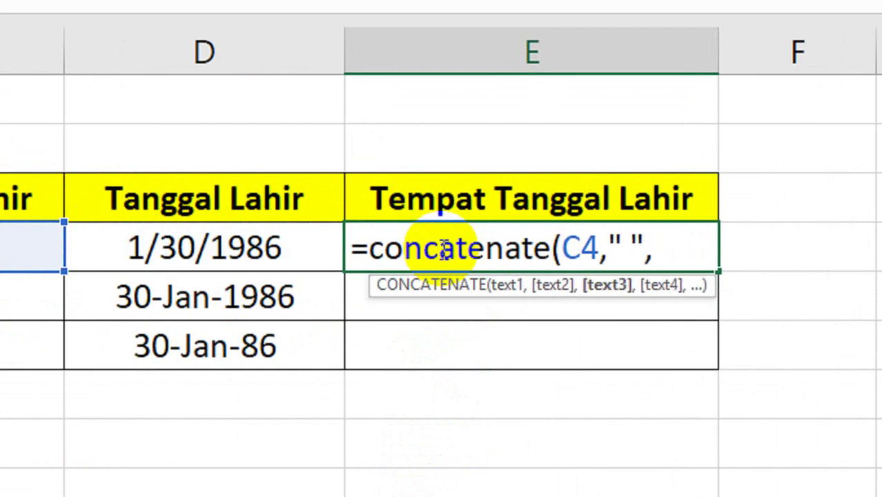
{"action": "key", "text": "Left"}
{"action": "key", "text": "Left"}
{"action": "type", "text": ","}
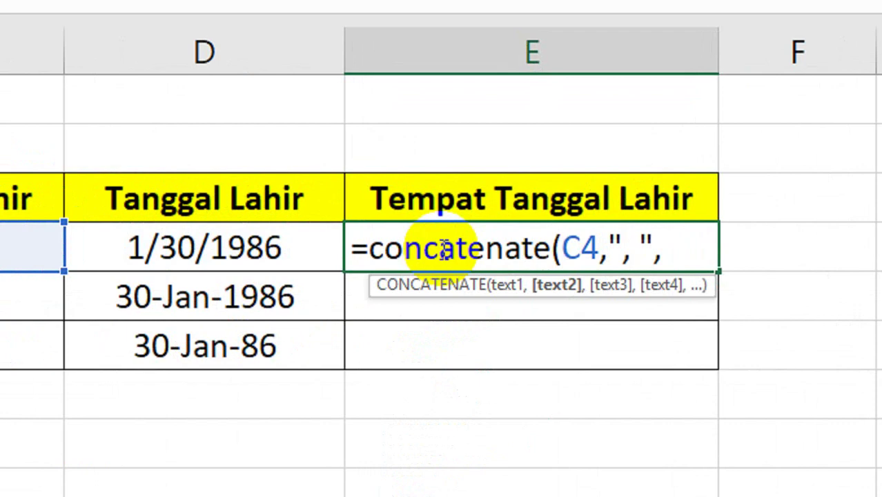
{"action": "key", "text": "Right"}
{"action": "key", "text": "Right"}
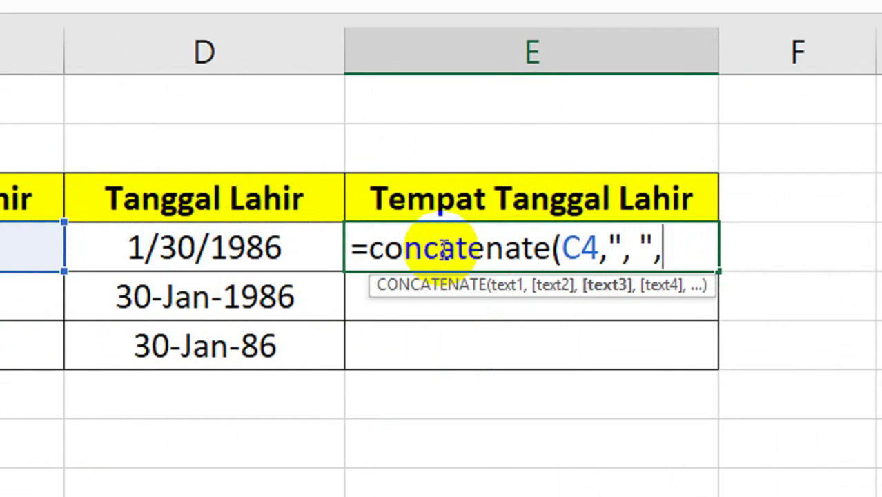
- Append DAY(D4), MONTH(D4) and YEAR(D4) separated by hyphens and commit the formula
{"action": "type", "text": "day"}
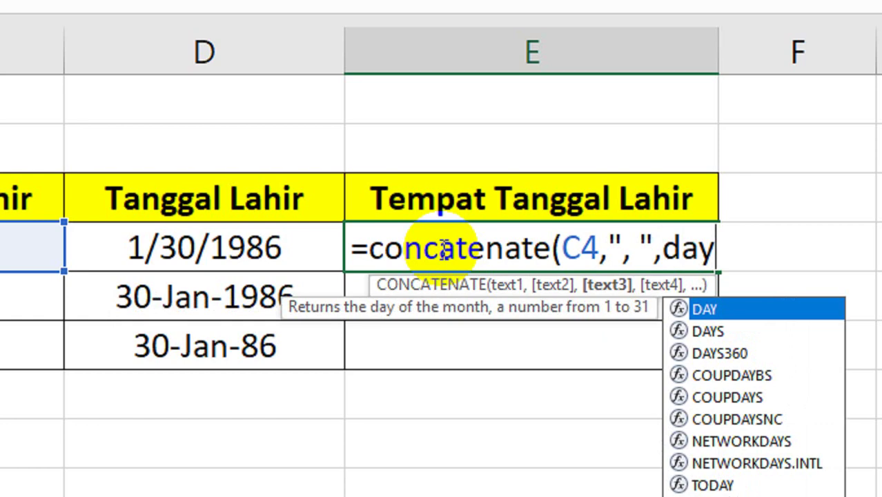
{"action": "key", "text": "BackSpace"}
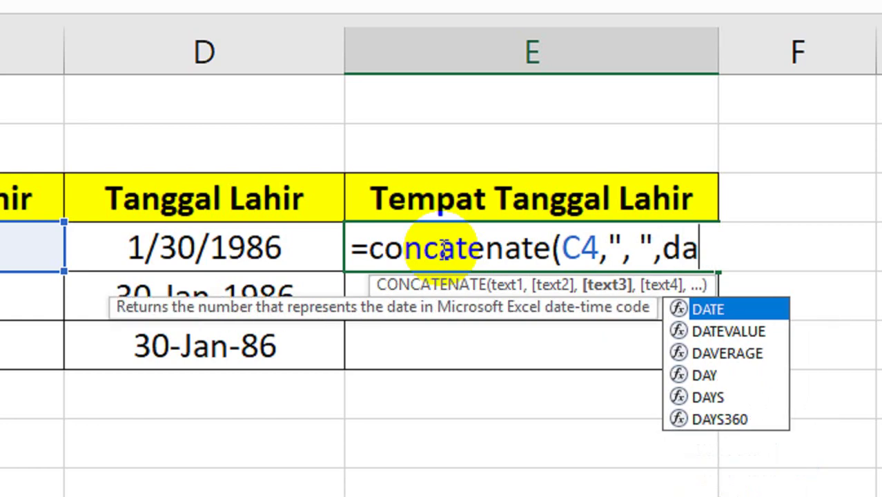
{"action": "type", "text": "y("}
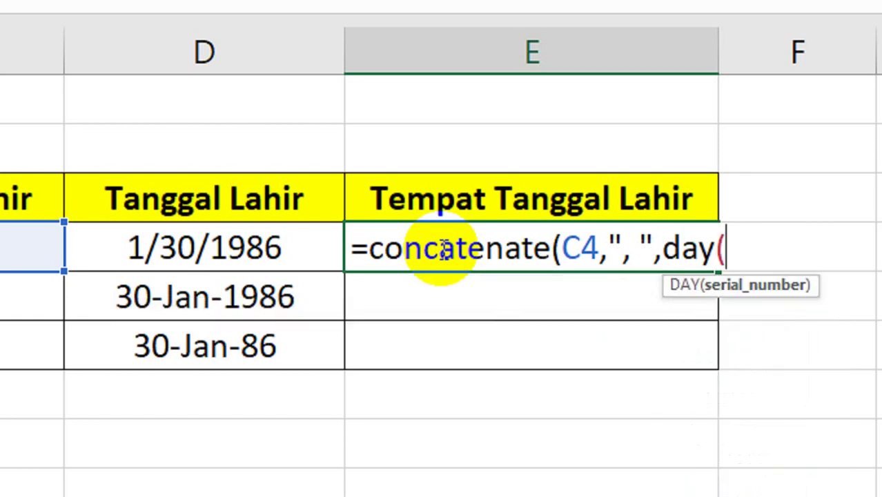
{"action": "type", "text": "D4)"}
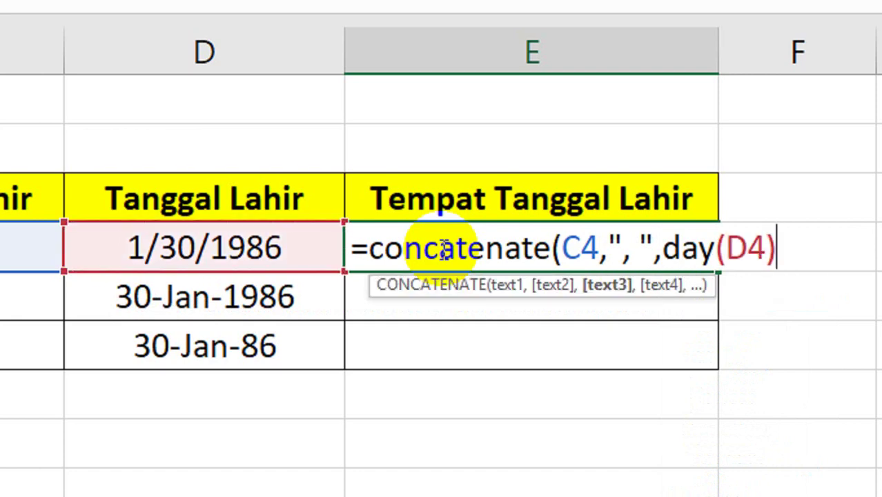
{"action": "type", "text": ",\"-\""}
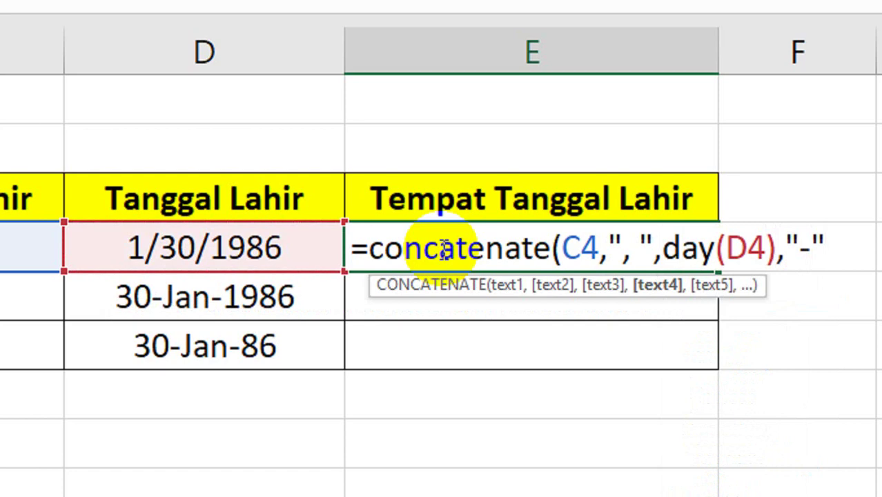
{"action": "type", "text": ","}
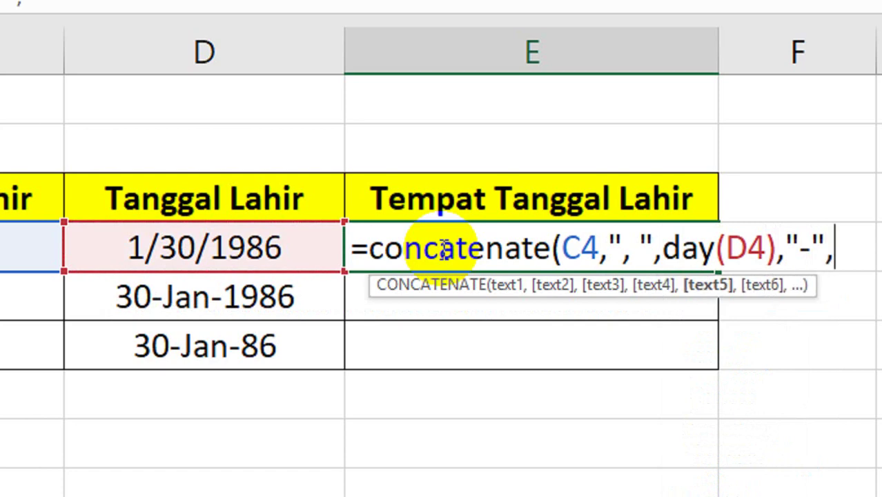
{"action": "type", "text": "month"}
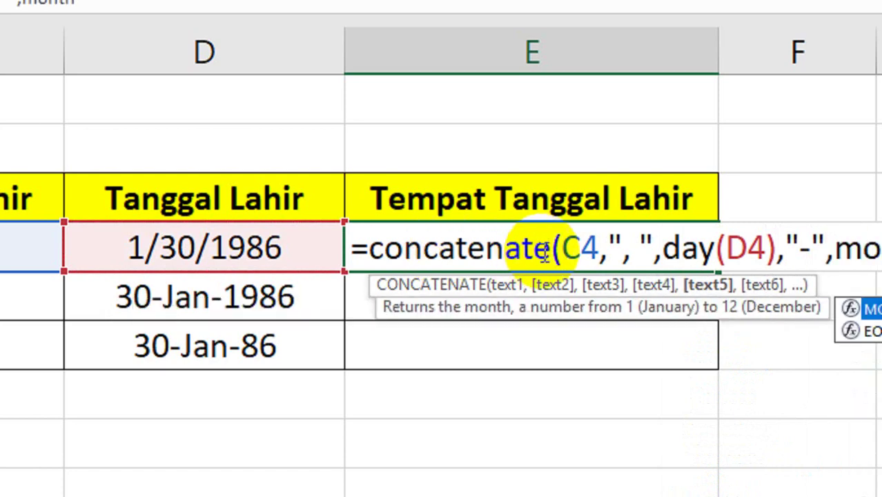
{"action": "type", "text": "("}
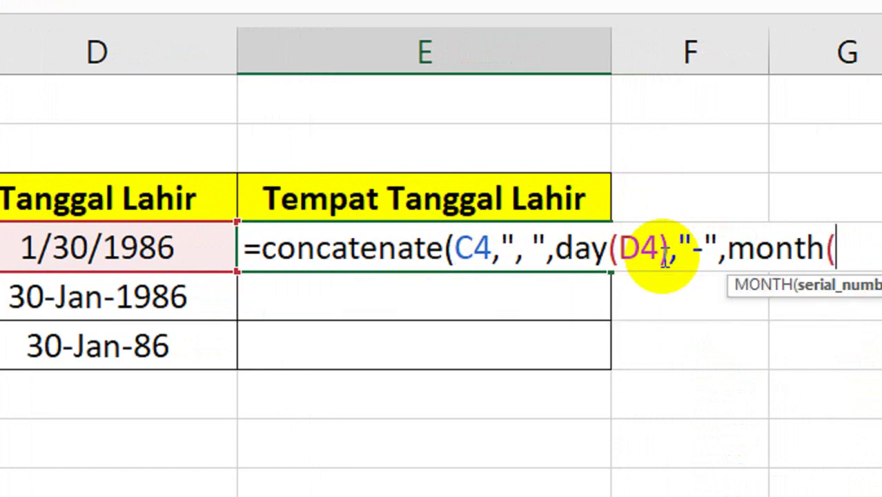
{"action": "key", "text": "Left"}
{"action": "type", "text": ")"}
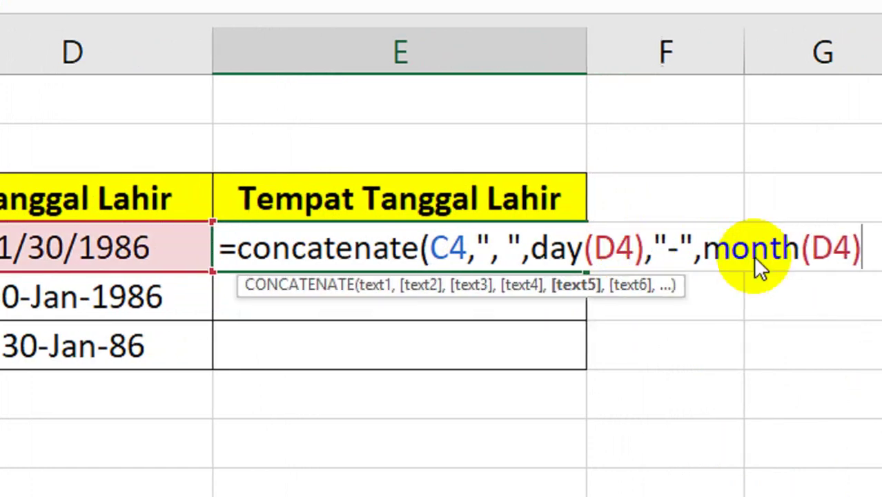
{"action": "type", "text": ",\"-\""}
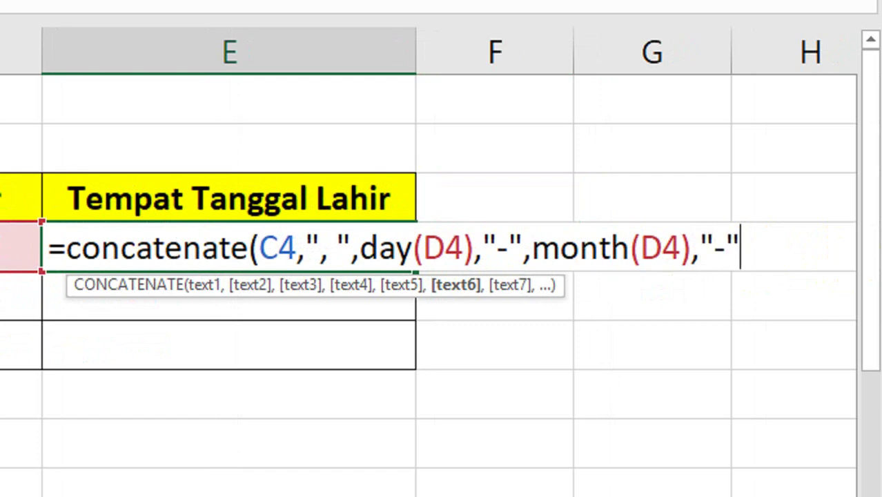
{"action": "type", "text": ",year("}
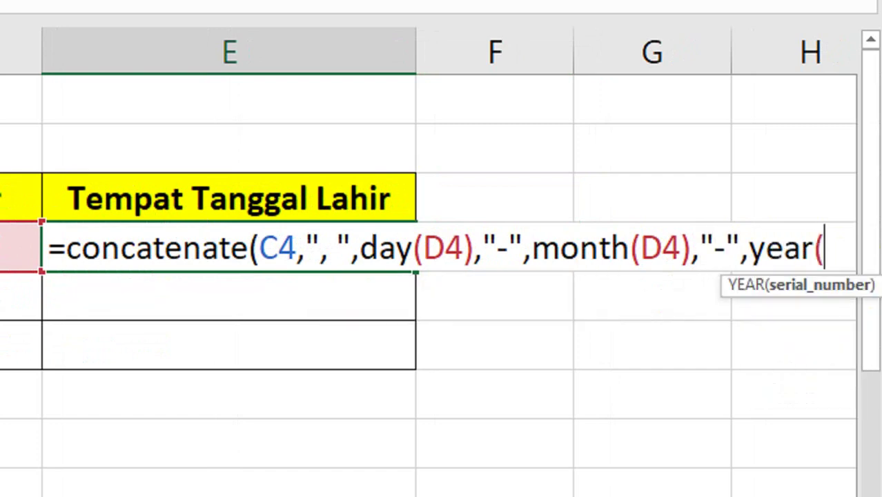
{"action": "type", "text": "D4)"}
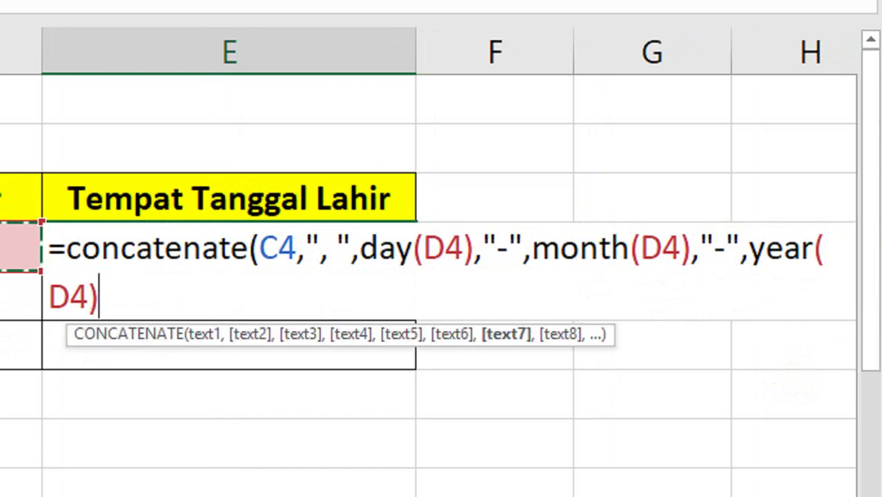
{"action": "type", "text": ")"}
{"action": "key", "text": "Return"}
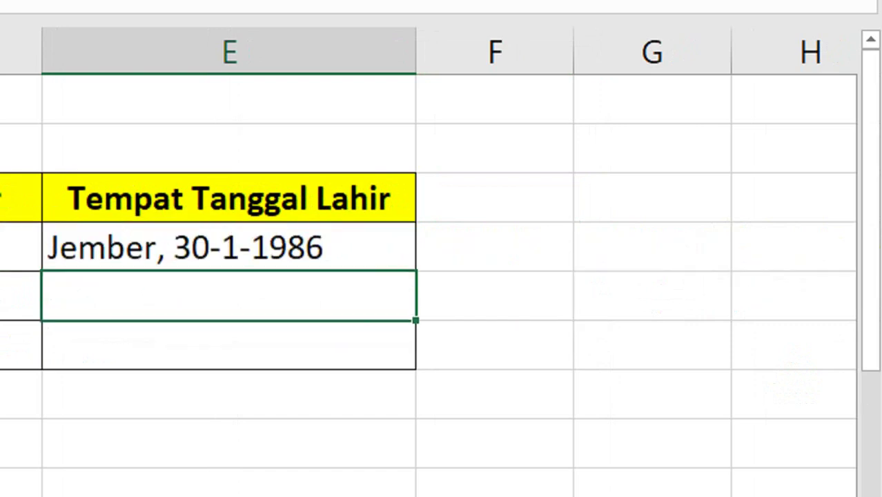
- Fill E4's CONCATENATE formula down to E5 and E6 and check the copied formulas
{"action": "left_click", "coordinate": [227, 246]}
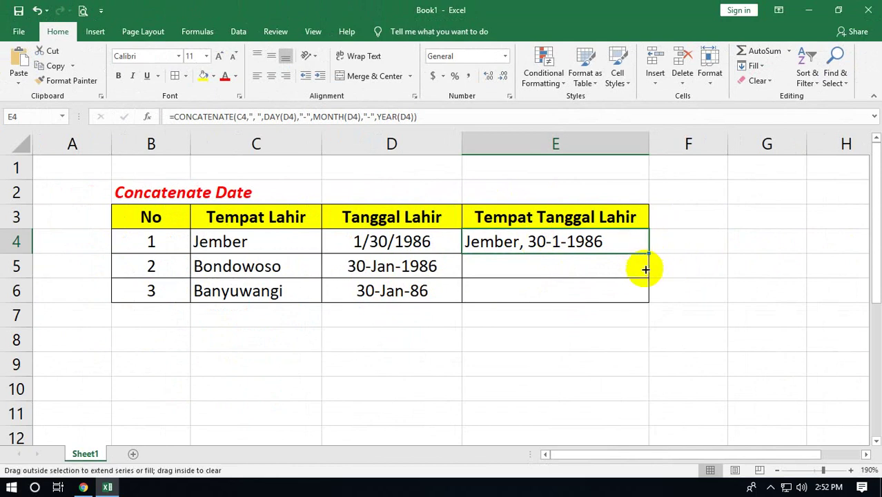
{"action": "left_click_drag", "start_coordinate": [644, 270], "coordinate": [631, 305]}
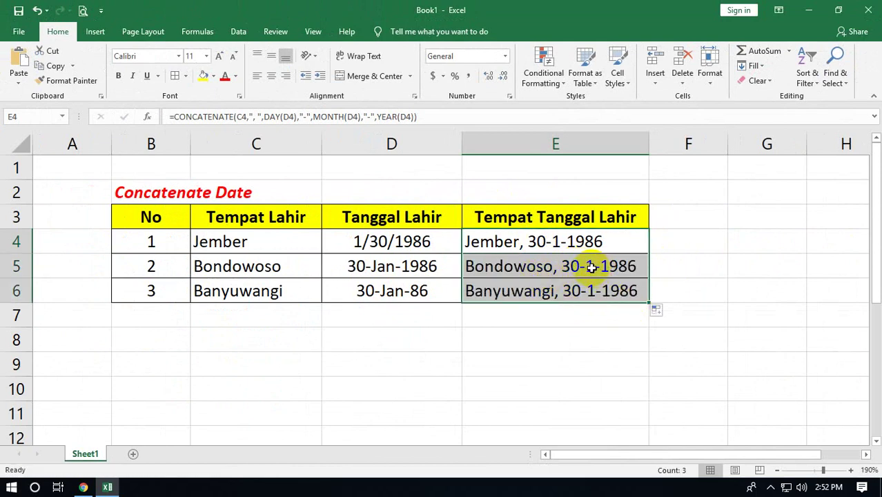
{"action": "left_click", "coordinate": [589, 262]}
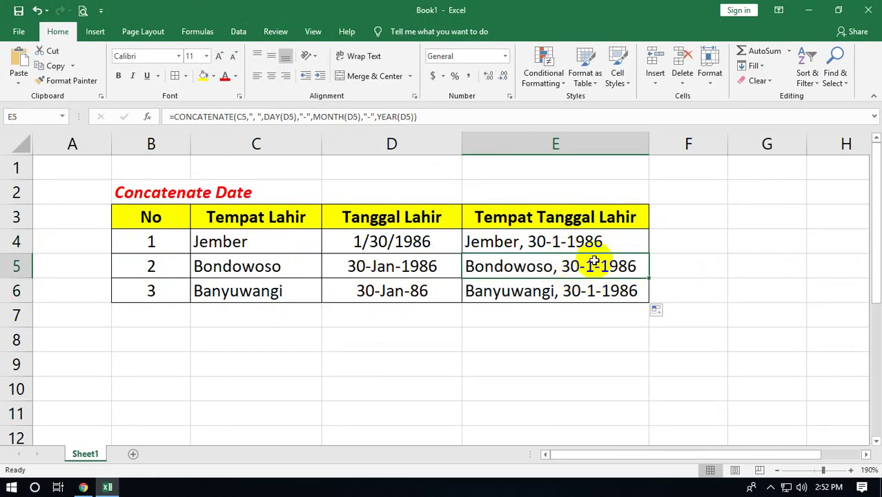
{"action": "left_click", "coordinate": [568, 290]}
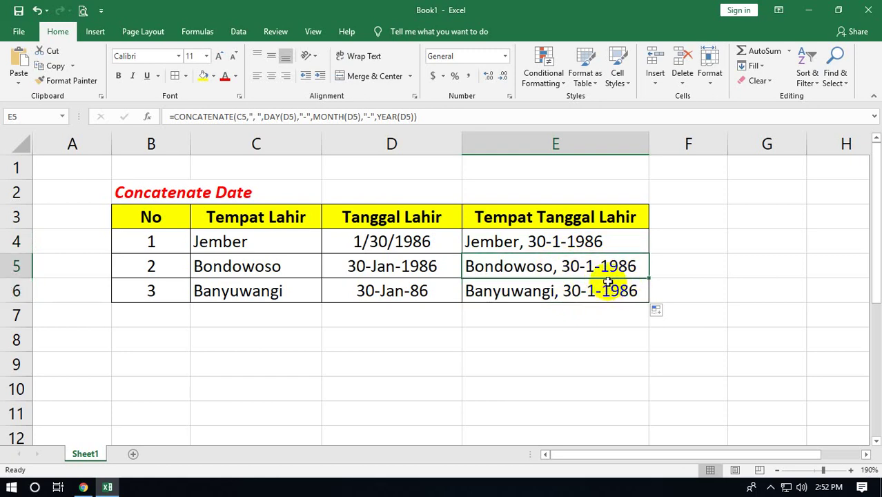
{"action": "left_click", "coordinate": [592, 269]}
- Wrap MONTH(D5) in E5 in nested IFs returning "Januari", "Februari" or "Maret"
{"action": "double_click", "coordinate": [592, 269]}
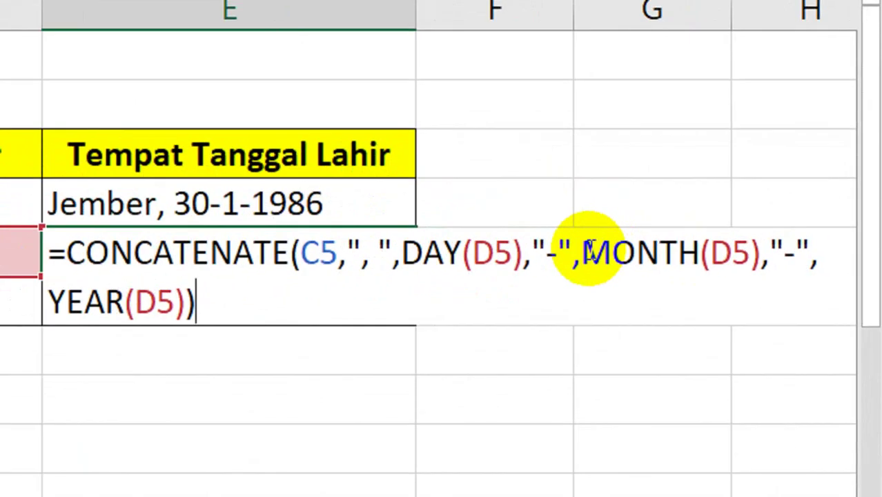
{"action": "left_click", "coordinate": [584, 252]}
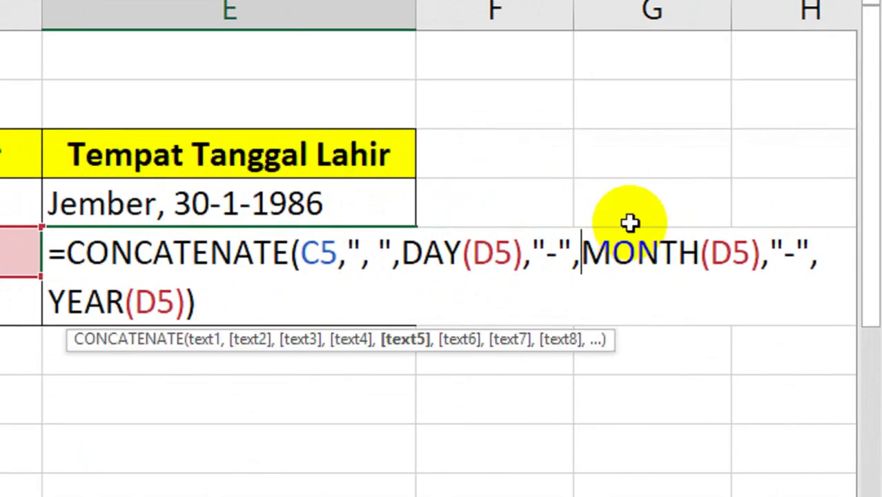
{"action": "type", "text": "if("}
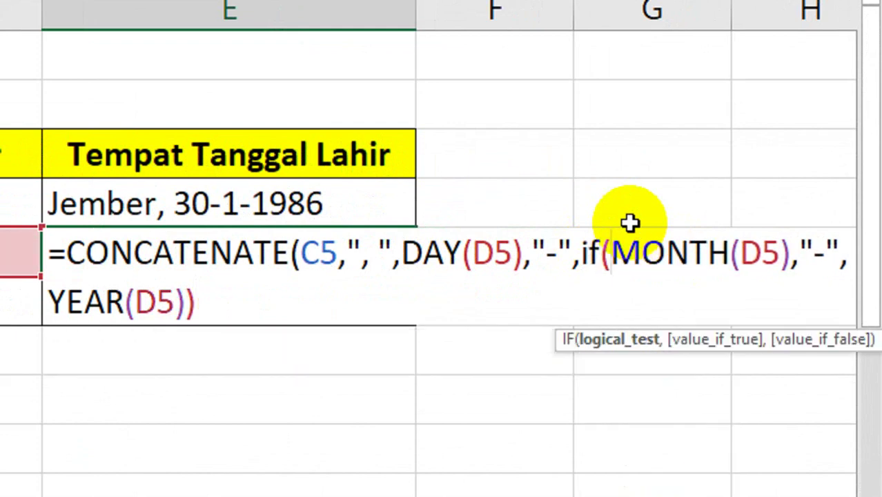
{"action": "left_click", "coordinate": [792, 252]}
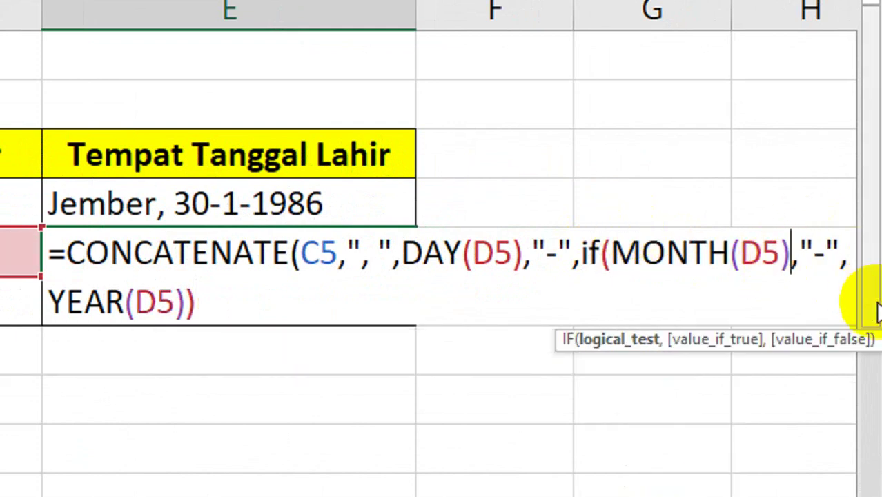
{"action": "type", "text": "=1"}
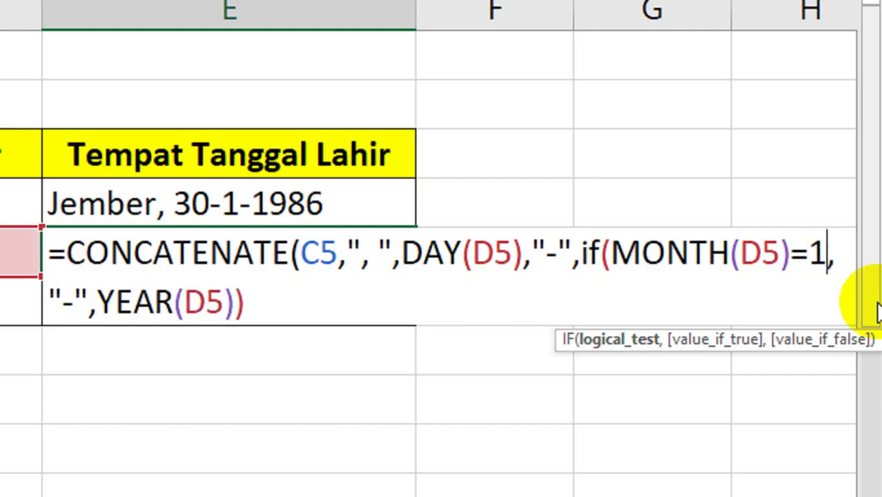
{"action": "type", "text": ",\""}
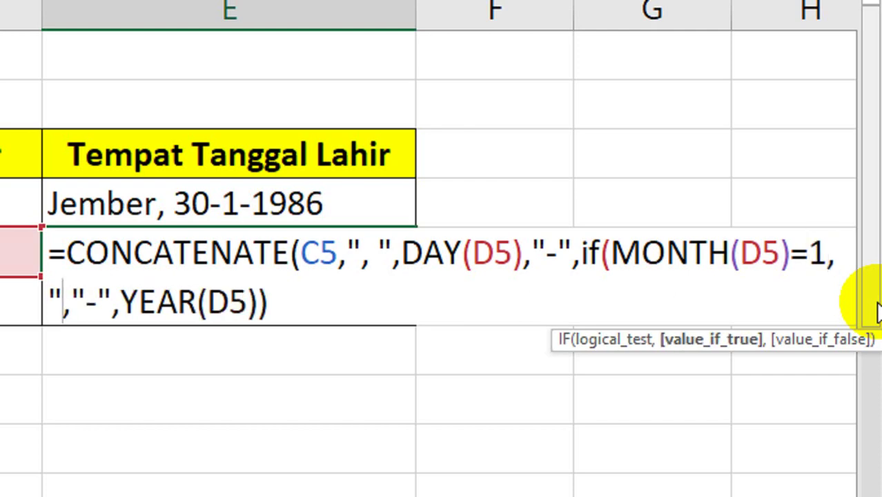
{"action": "type", "text": "Januari\""}
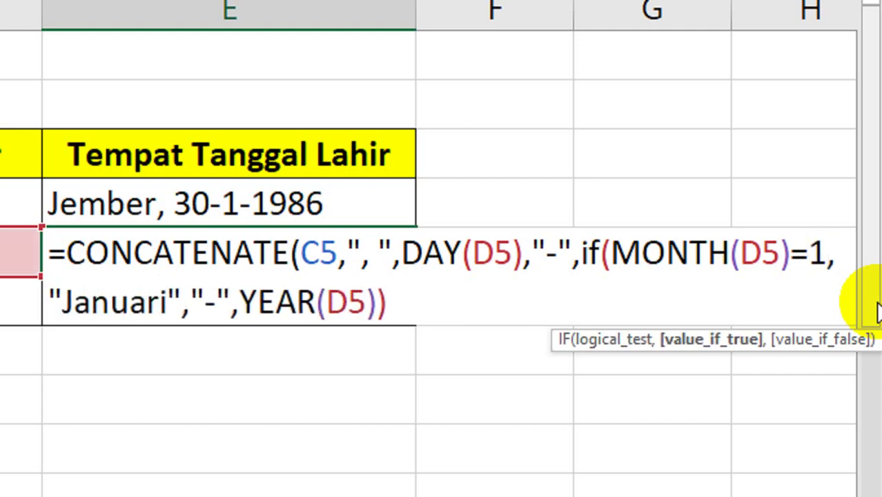
{"action": "type", "text": "if(month"}
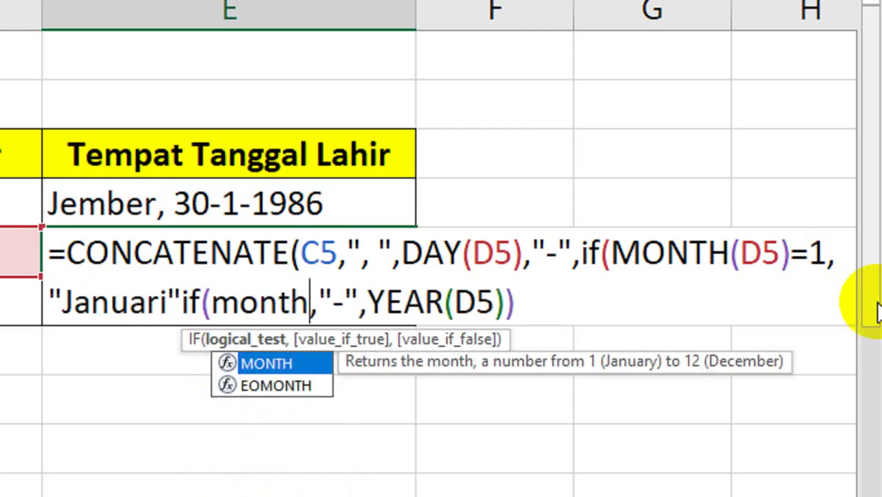
{"action": "type", "text": "("}
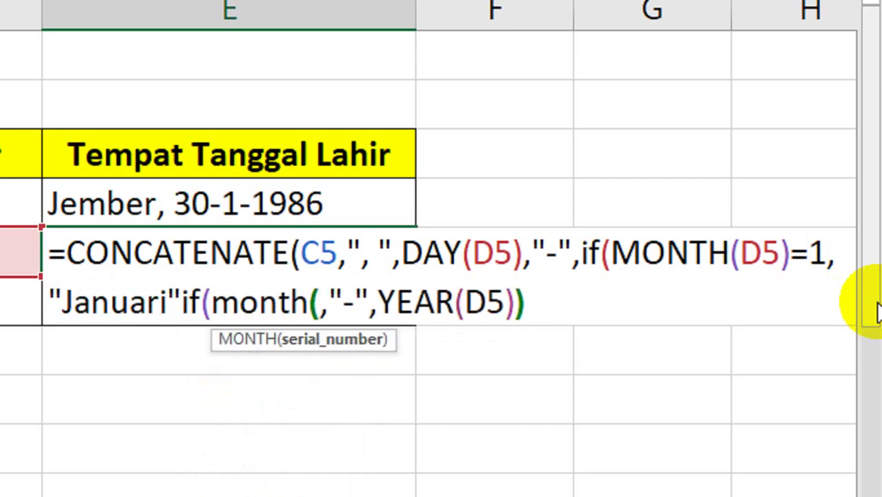
{"action": "type", "text": "D5"}
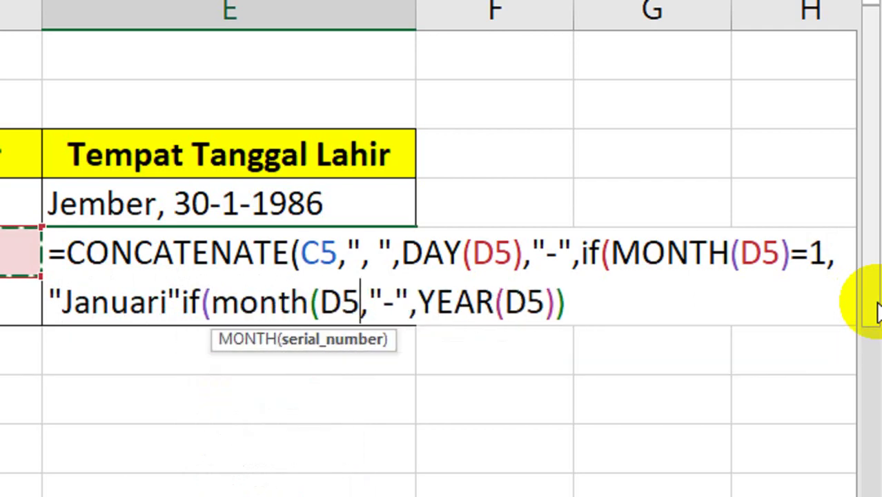
{"action": "type", "text": ")=2,"}
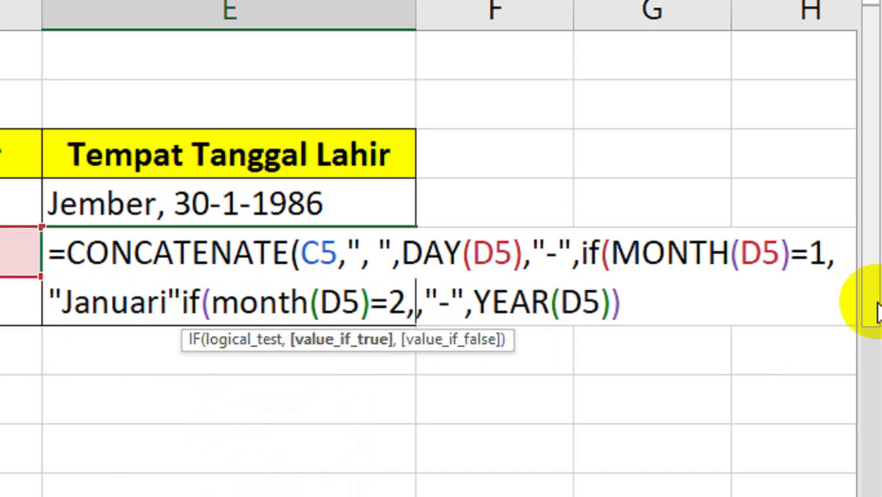
{"action": "type", "text": "\"Feb"}
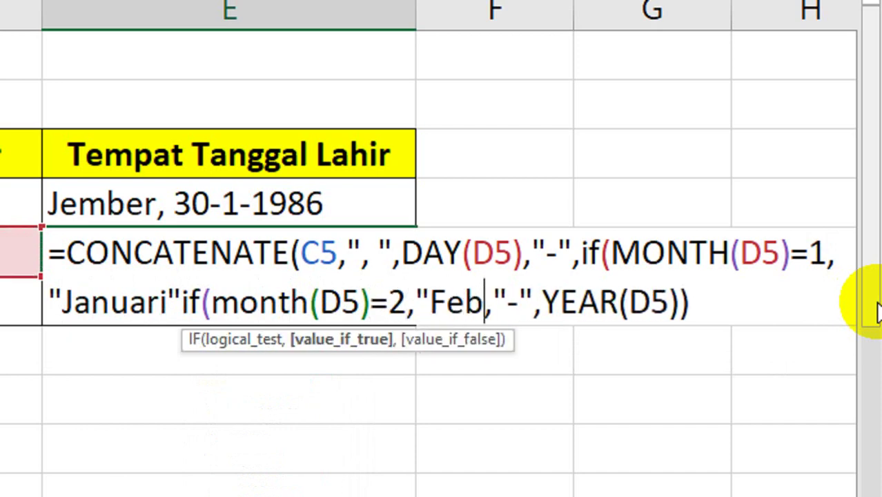
{"action": "type", "text": "ruari\","}
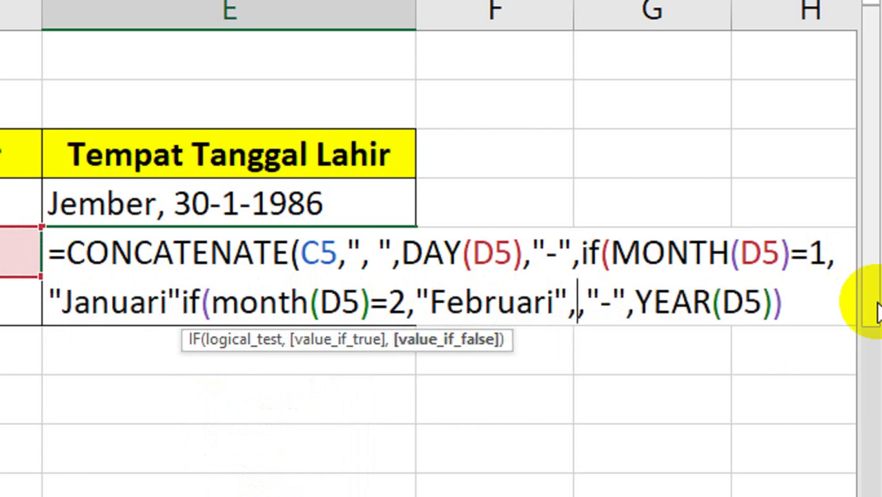
{"action": "type", "text": "\"Maret"}
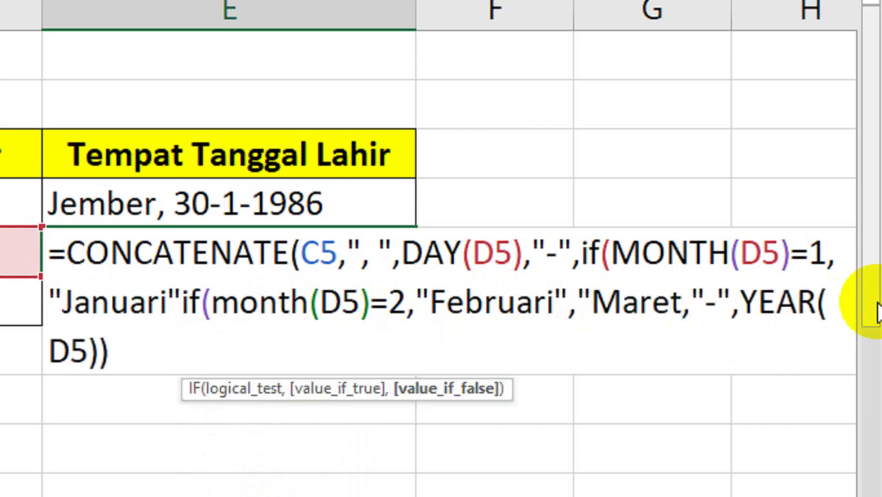
{"action": "type", "text": "\"))"}
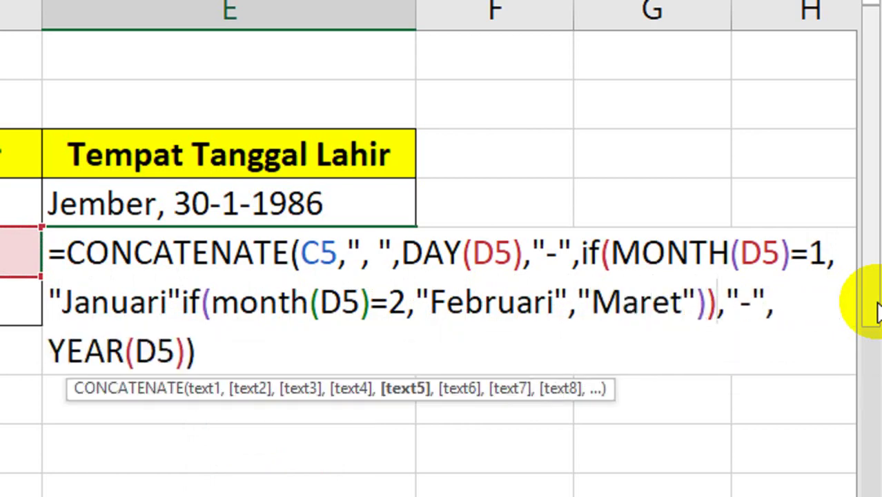
{"action": "key", "text": "Return"}
{"action": "key", "text": "Return"}
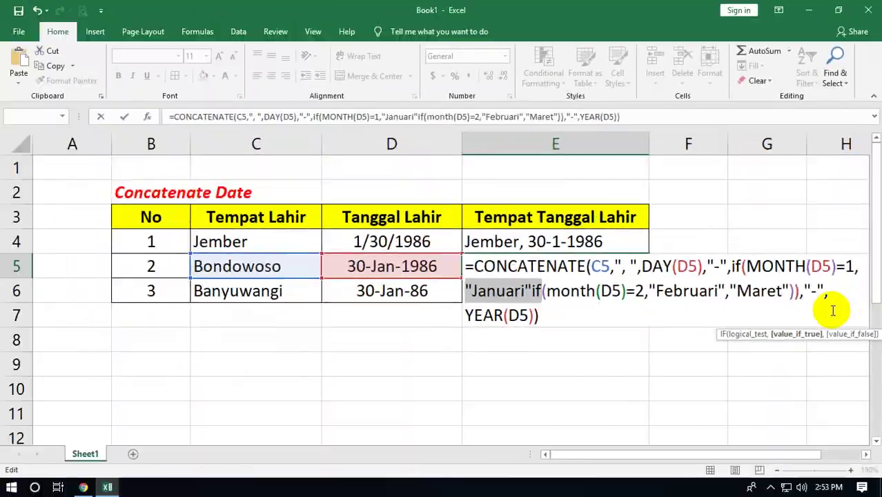
{"action": "left_click", "coordinate": [530, 292]}
{"action": "left_click", "coordinate": [533, 290]}
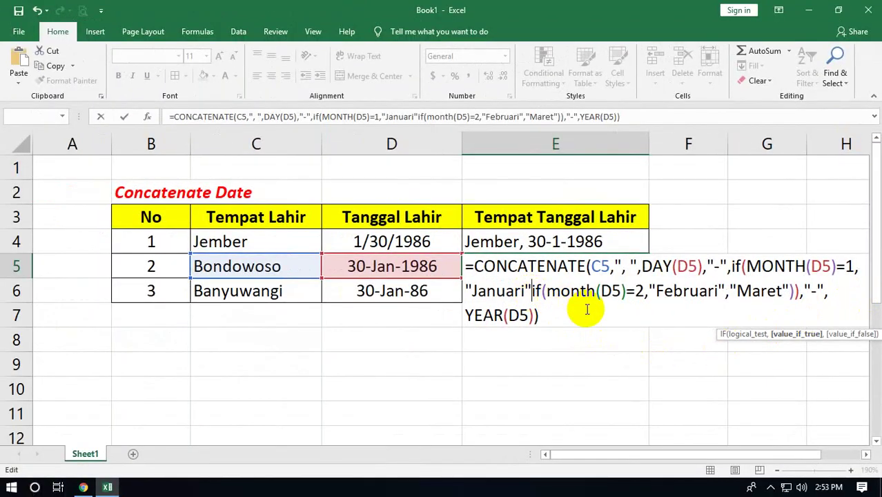
- Add the missing comma after "Januari" in E5's formula and widen column E to fit
{"action": "type", "text": ","}
{"action": "key", "text": "Return"}
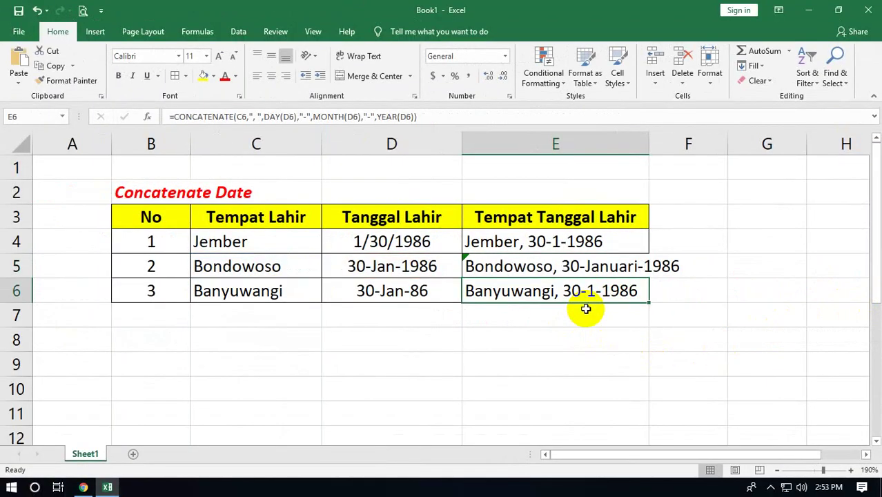
{"action": "left_click_drag", "start_coordinate": [644, 144], "coordinate": [705, 143]}
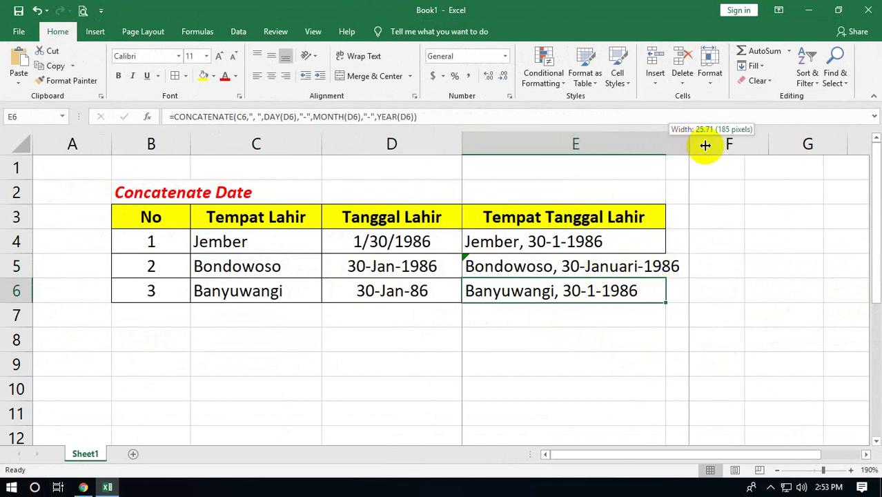
{"action": "left_click", "coordinate": [640, 266]}
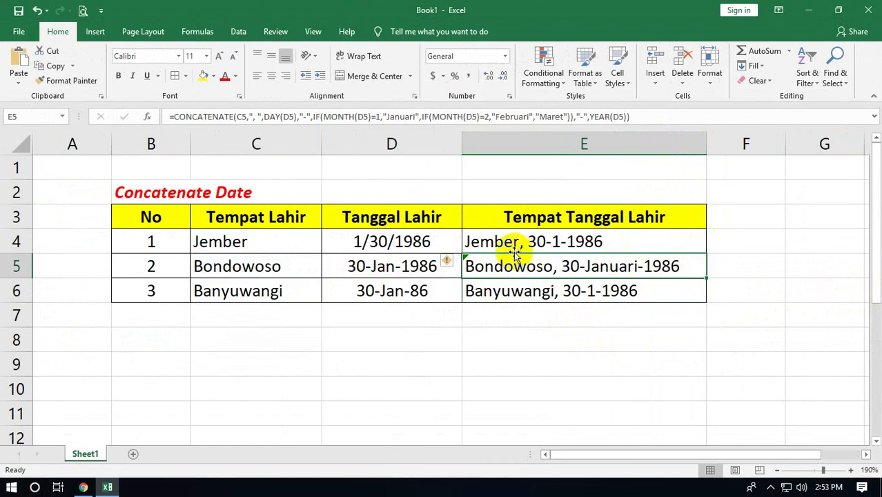
- Ignore the inconsistent-formula warning on E5 and centre the entries in E4:E6
{"action": "left_click", "coordinate": [449, 261]}
{"action": "left_click", "coordinate": [512, 326]}
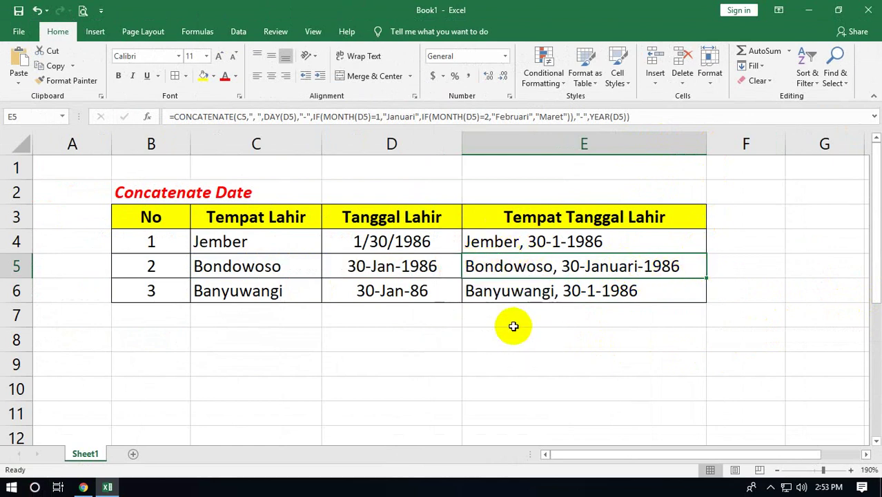
{"action": "left_click", "coordinate": [622, 331]}
{"action": "left_click_drag", "start_coordinate": [576, 239], "coordinate": [572, 288]}
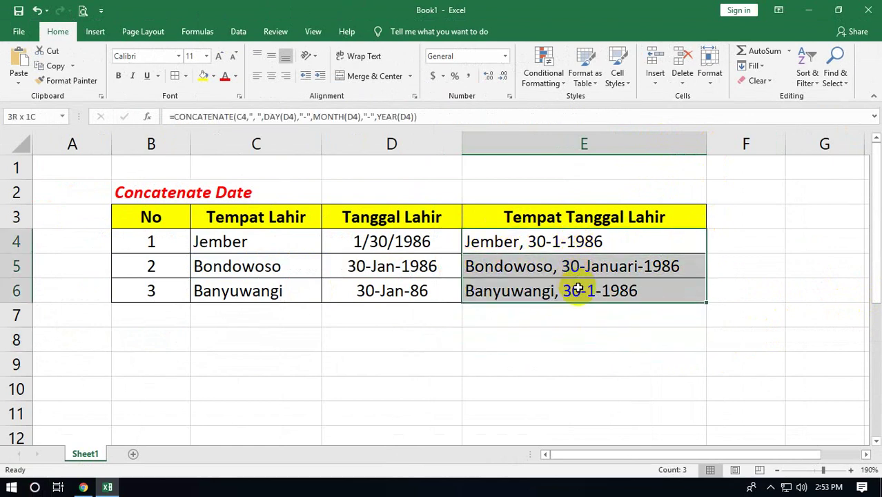
{"action": "left_click", "coordinate": [271, 76]}
- Copy E5's month-name formula down into E6 so it reads "Banyuwangi, 30-Januari-1986"
{"action": "left_click", "coordinate": [628, 266]}
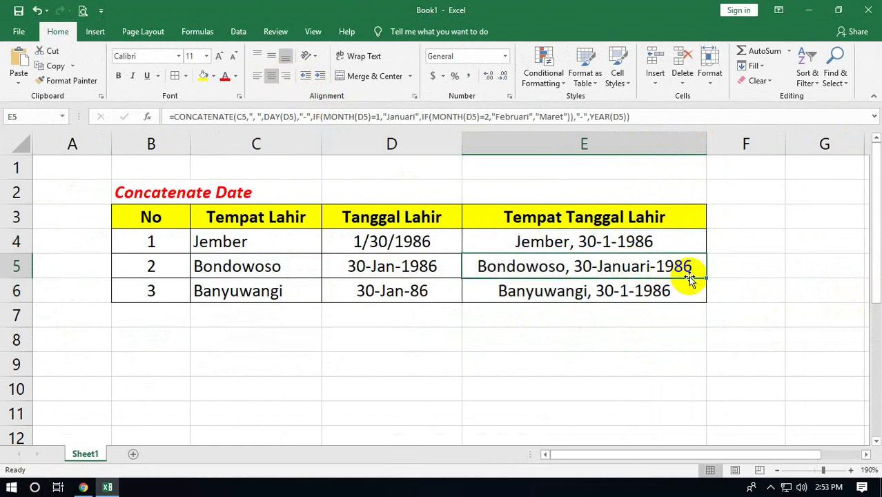
{"action": "left_click_drag", "start_coordinate": [707, 277], "coordinate": [700, 297]}
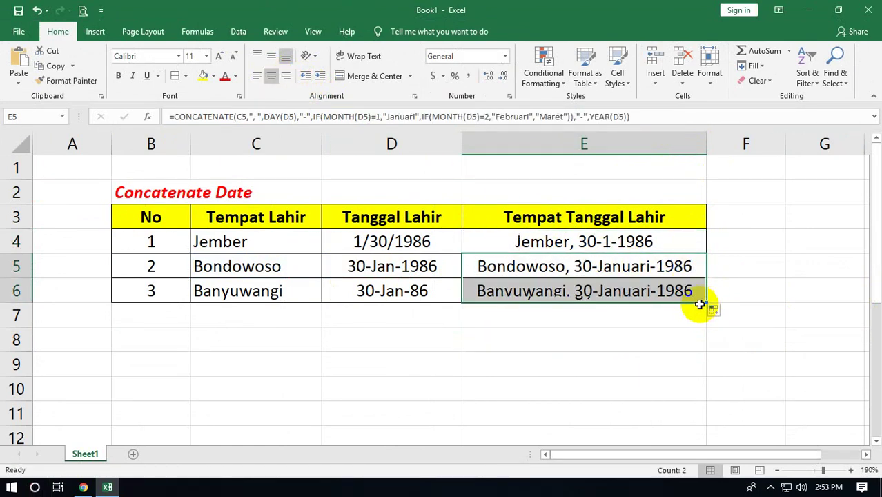
{"action": "left_click", "coordinate": [626, 316]}
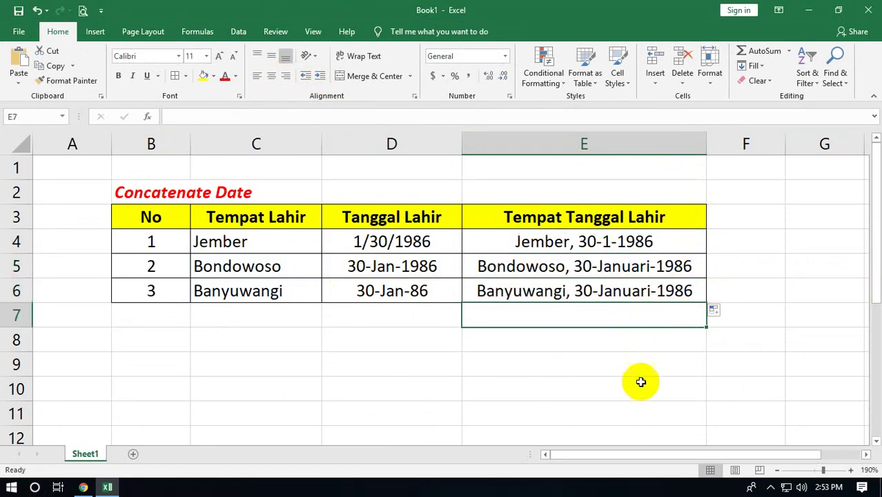
{"action": "left_click", "coordinate": [552, 266]}
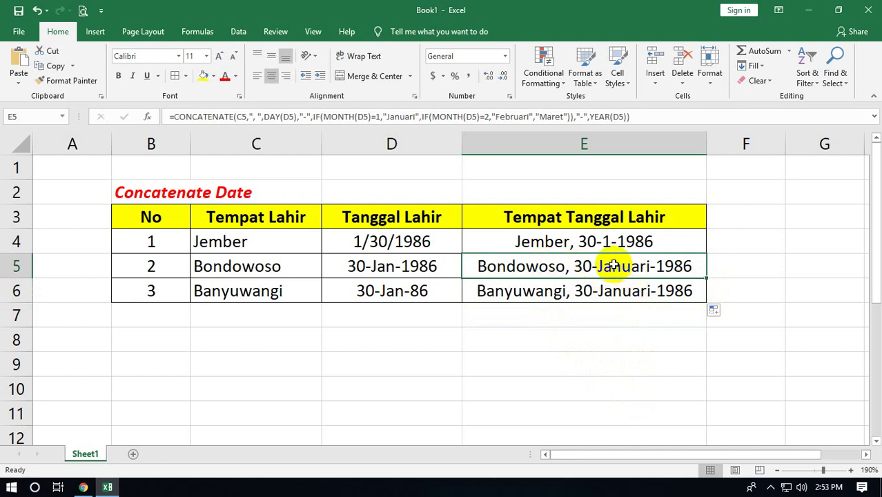
{"action": "left_click", "coordinate": [392, 390]}
{"action": "left_click", "coordinate": [386, 340]}
{"action": "left_click", "coordinate": [169, 341]}
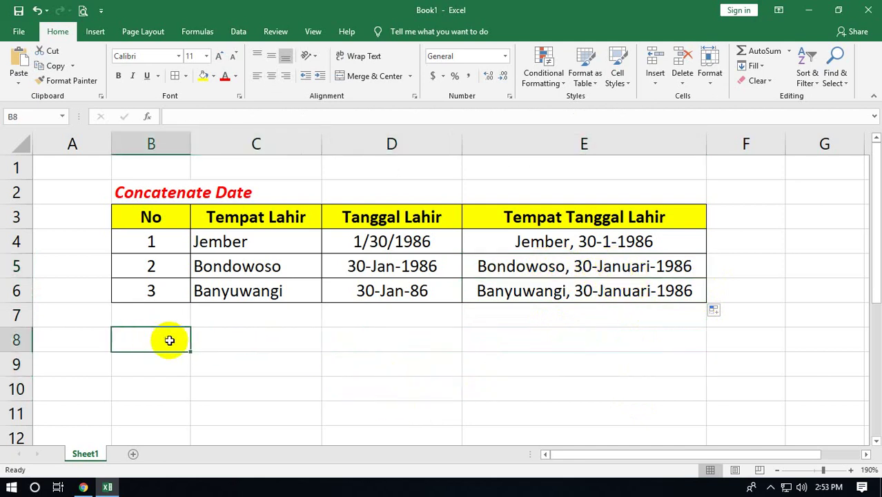